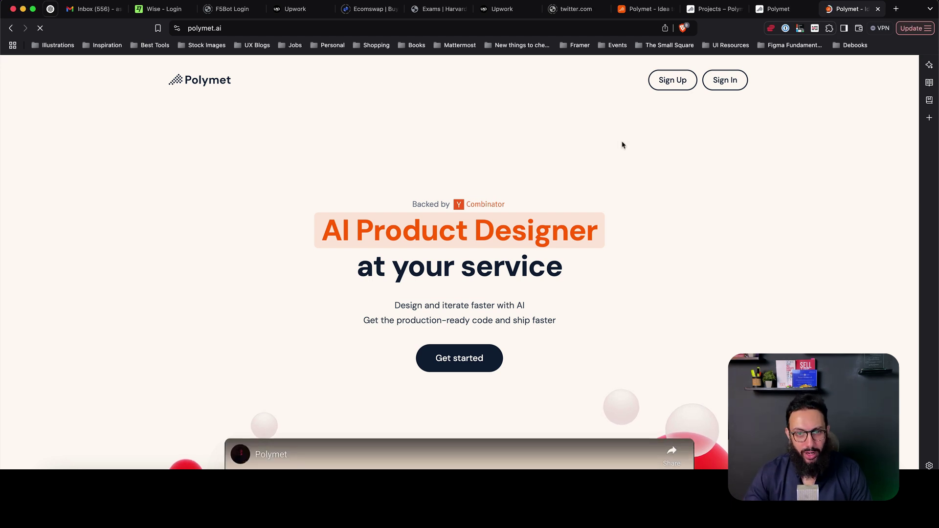
Scroll the page, then move to Polymet's projects page.
scroll(620, 145, "down", 15)
scroll(621, 145, "down", 6)
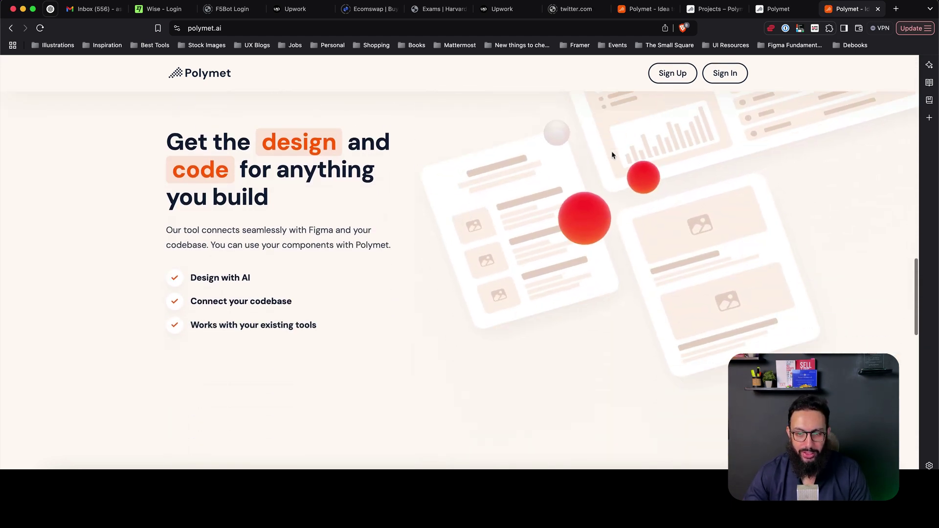
scroll(616, 154, "down", 10)
scroll(611, 155, "up", 20)
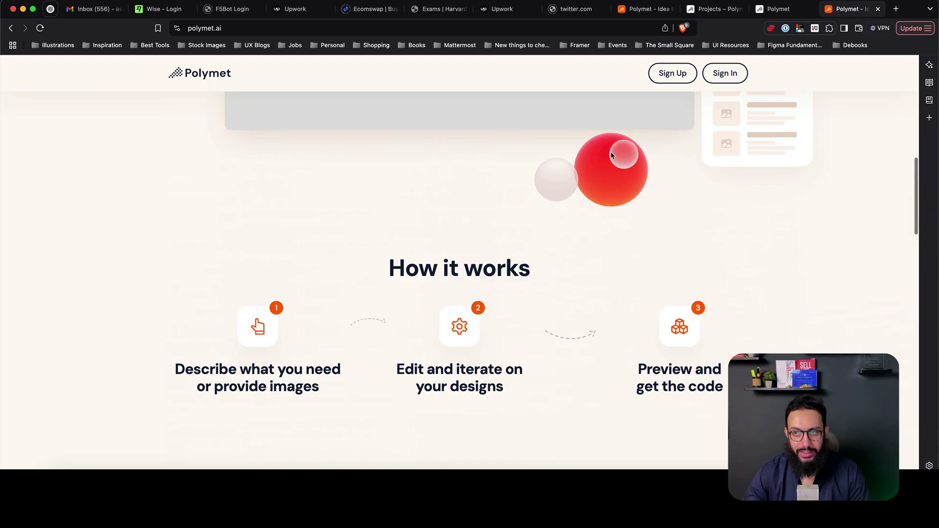
left_click(776, 8)
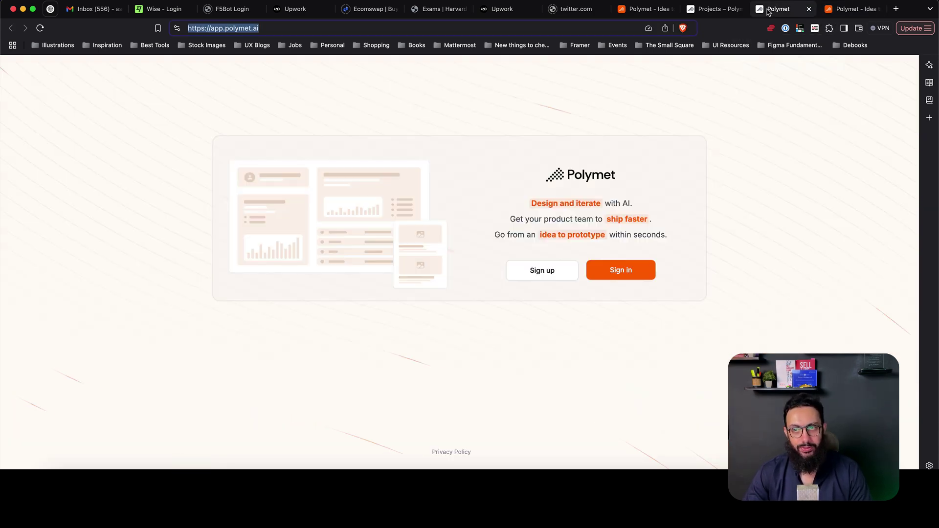
left_click(714, 9)
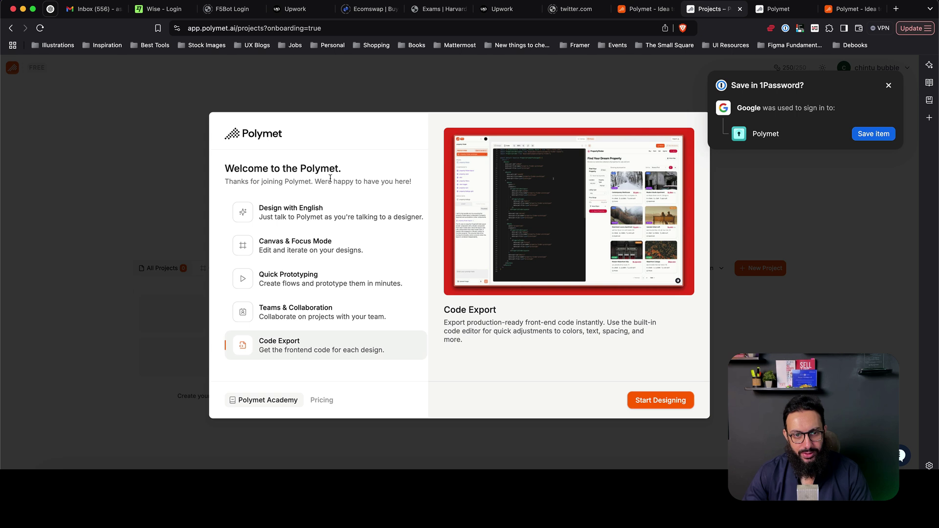
Preview Design with English, Canvas & Focus Mode, Quick Prototyping and Teams & Collaboration, then dismiss the tour.
left_click(318, 215)
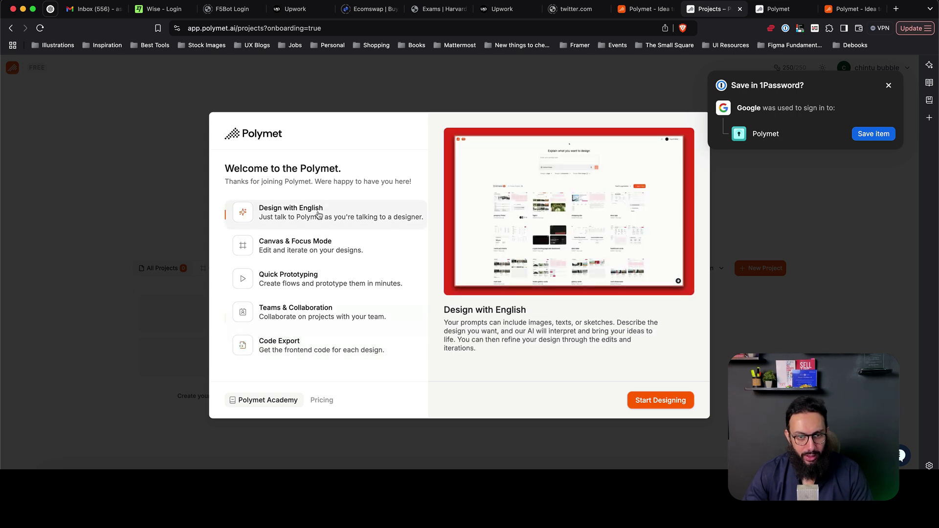
left_click(308, 245)
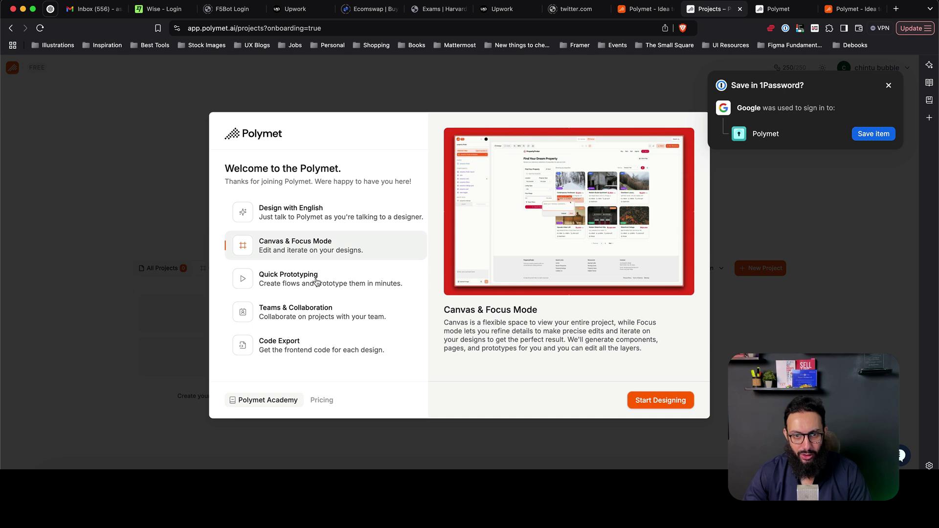
left_click(314, 286)
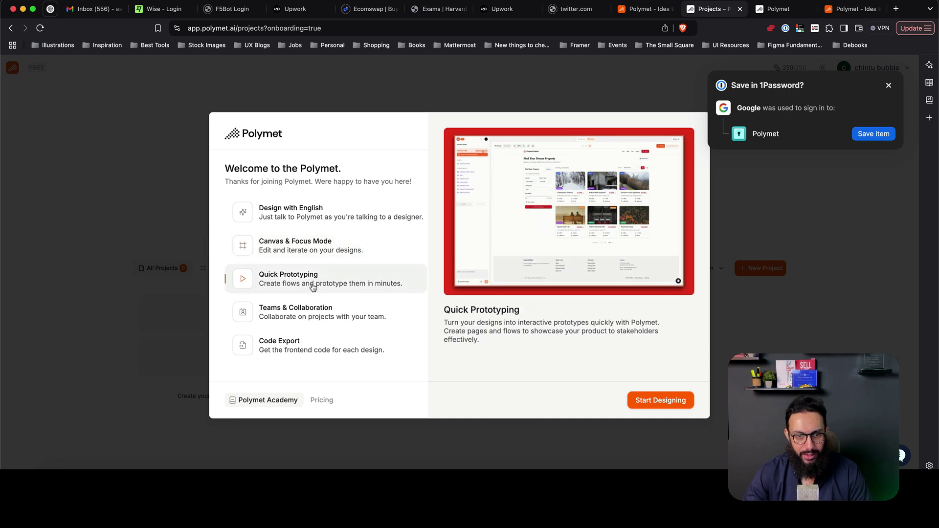
left_click(305, 314)
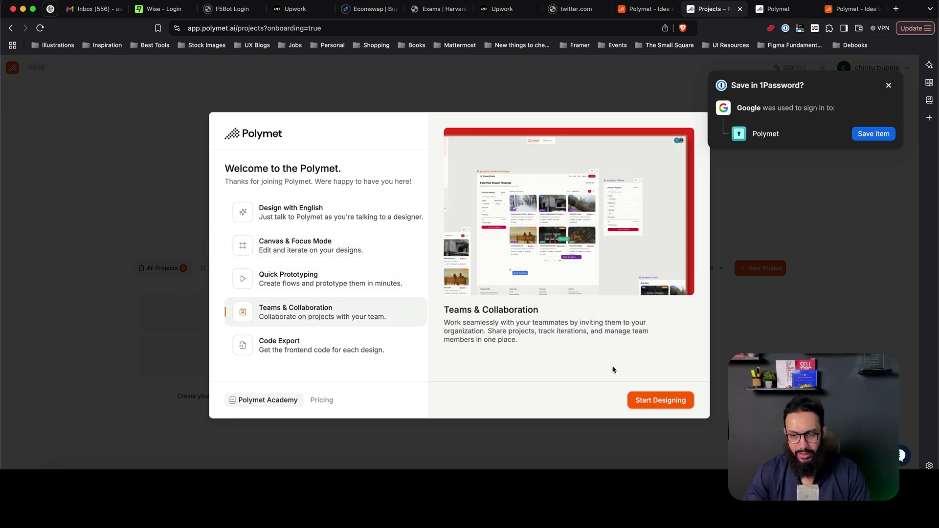
left_click(675, 408)
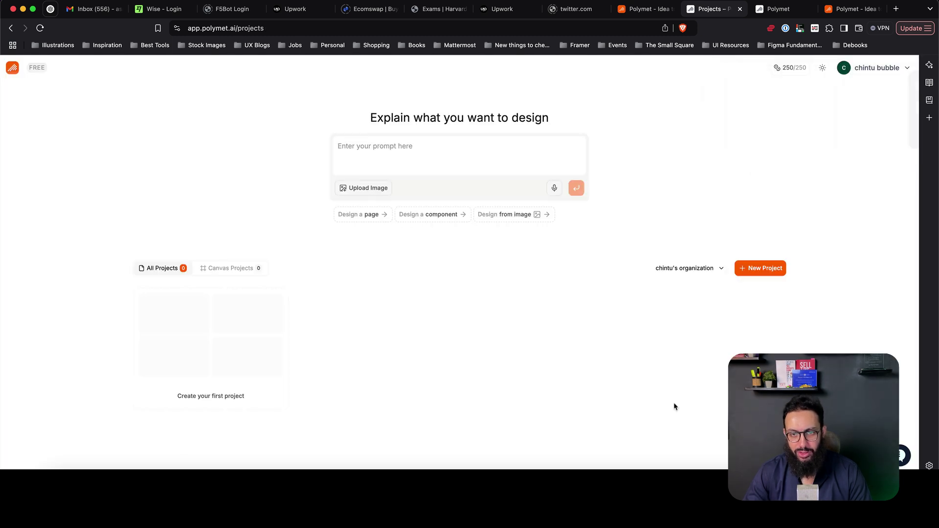
left_click(402, 159)
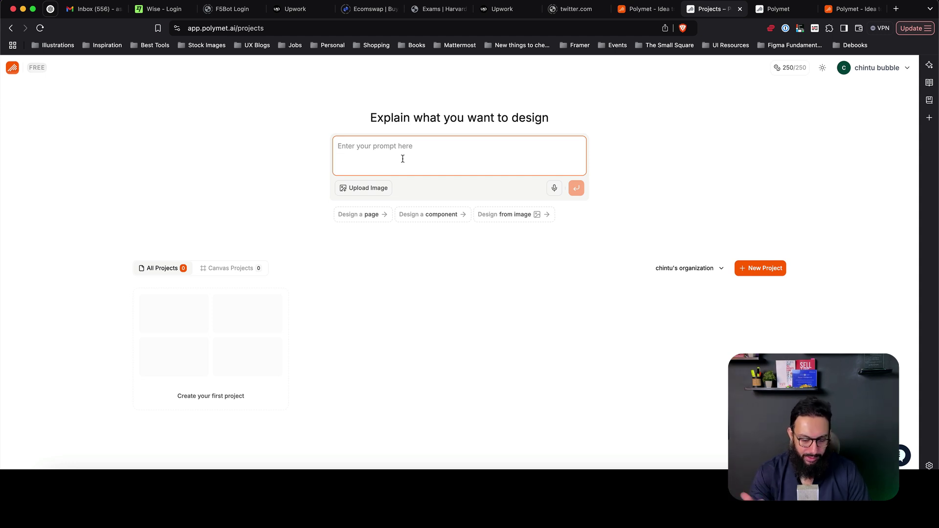
type("Design a linear design")
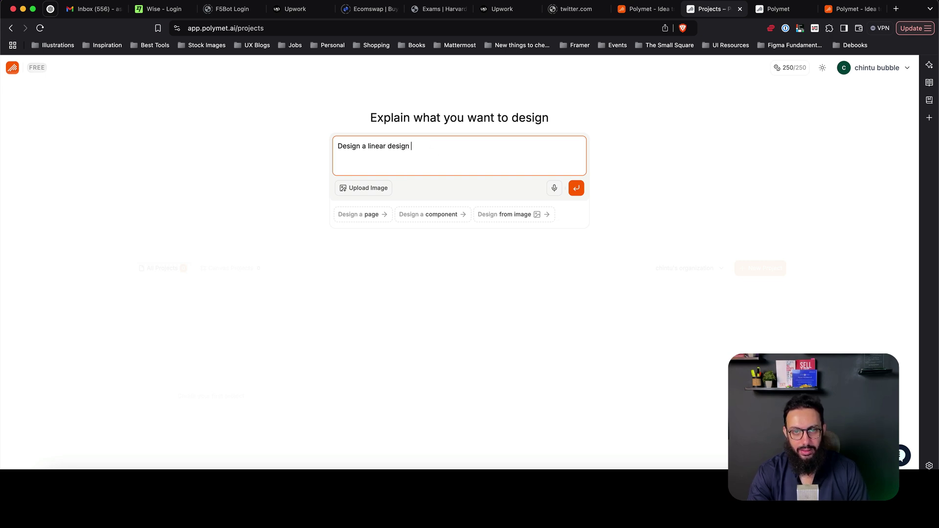
key("ctrl+t")
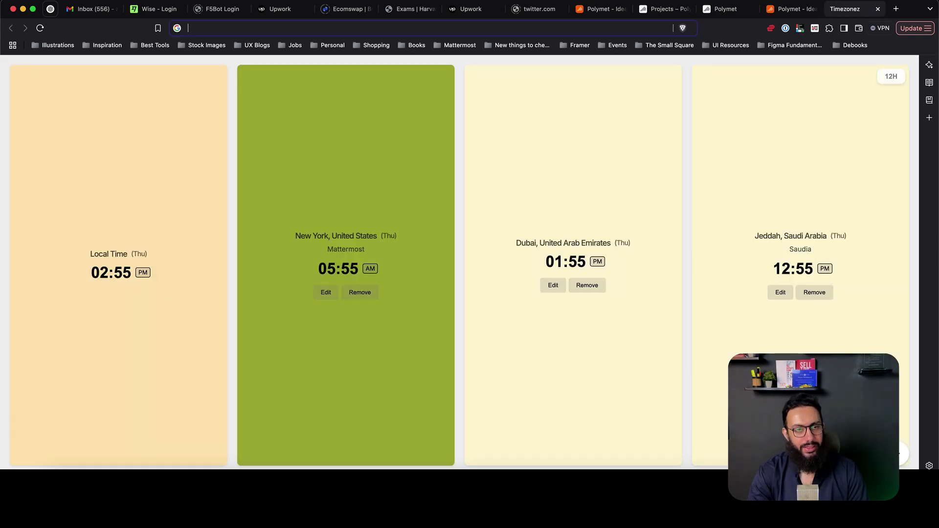
type("linear")
key("Return")
key("ctrl+w")
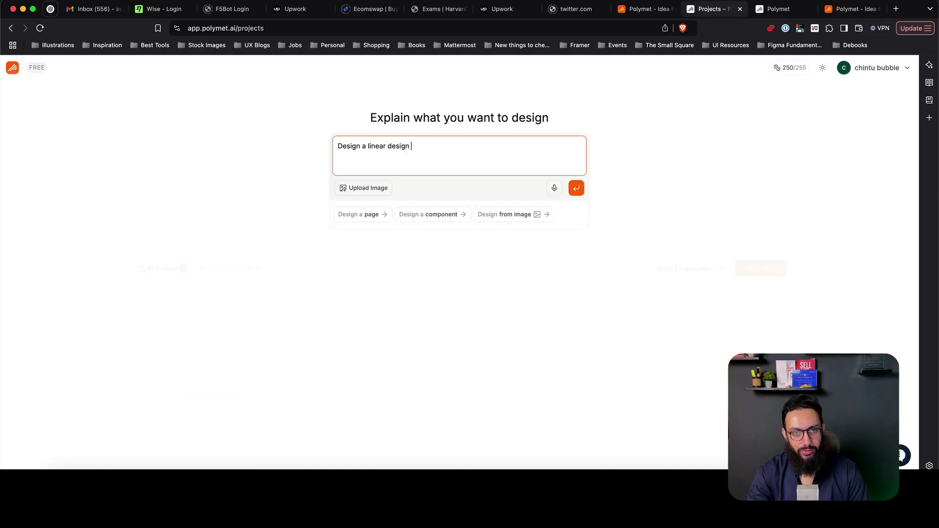
type("https://linear.app/")
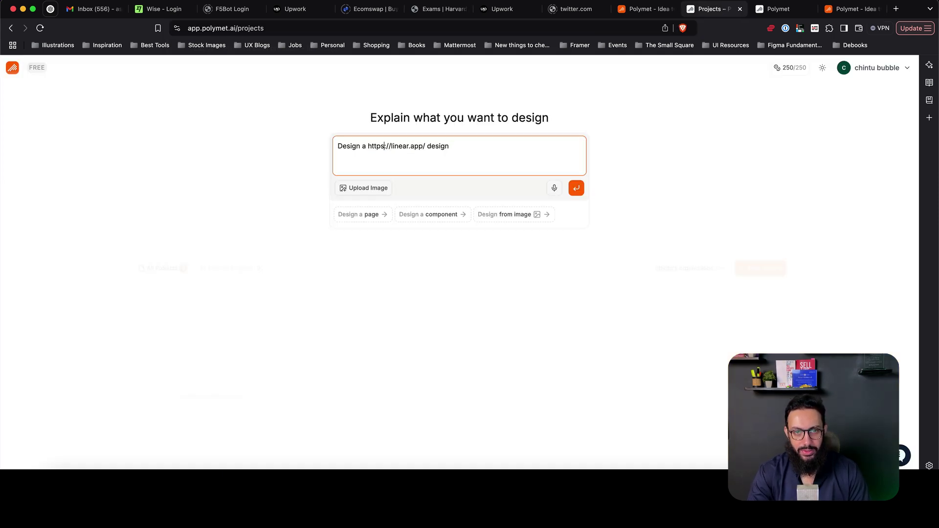
type("website like")
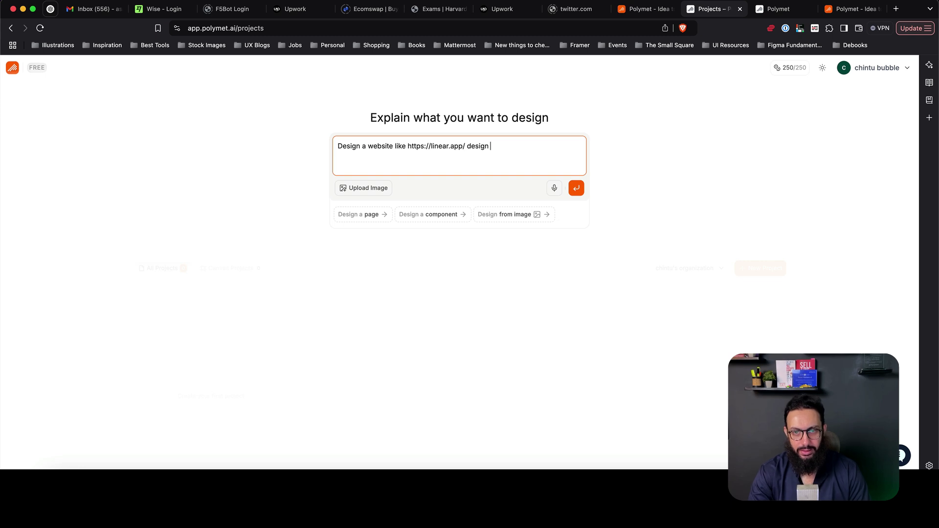
Send the Linear-style website prompt so an Untitled Project starts generating.
left_click(580, 192)
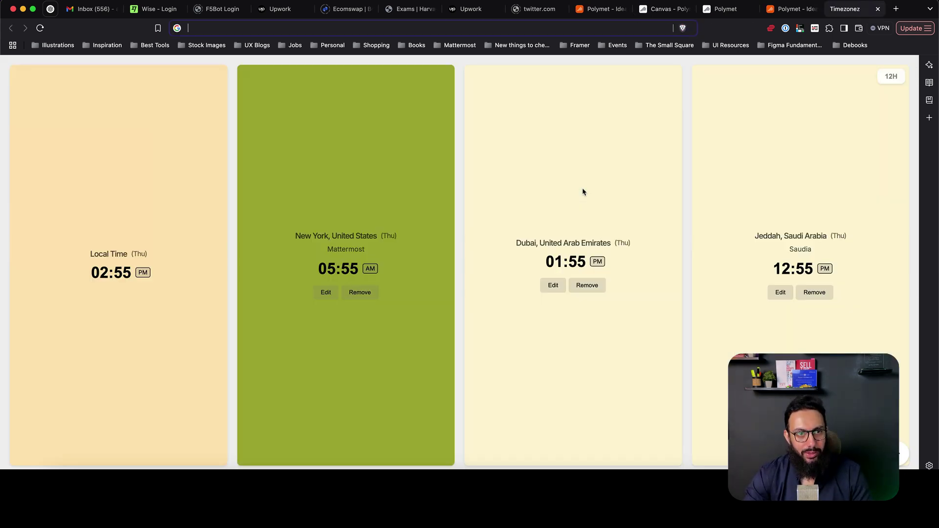
Load lovable.dev in a new tab and paste the Linear address into its prompt.
key("super+l")
type("lov")
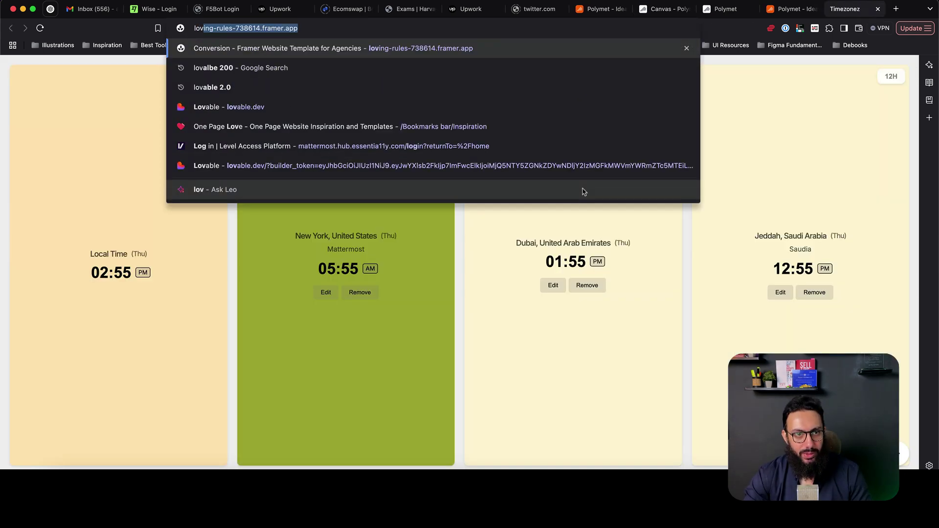
key("Down")
key("Down")
key("Down")
key("Return")
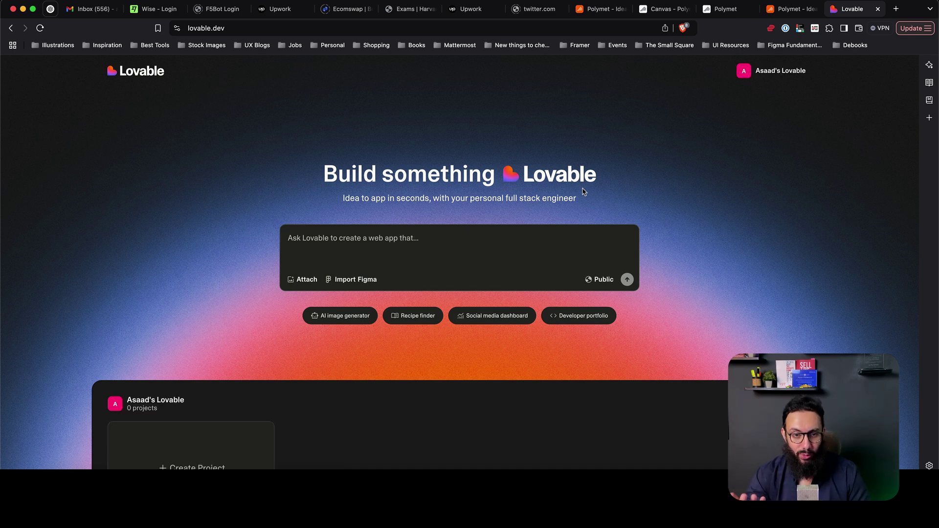
type("https://linear.app/")
Close the extra Polymet homepage and sign-in tabs, returning to the project canvas.
key("ctrl+shift+Tab")
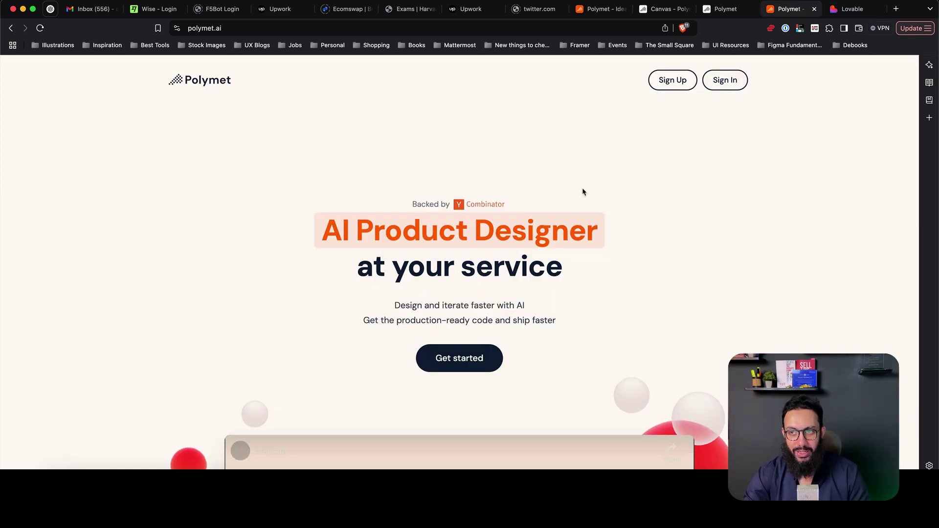
key("super+w")
key("ctrl+shift+Tab")
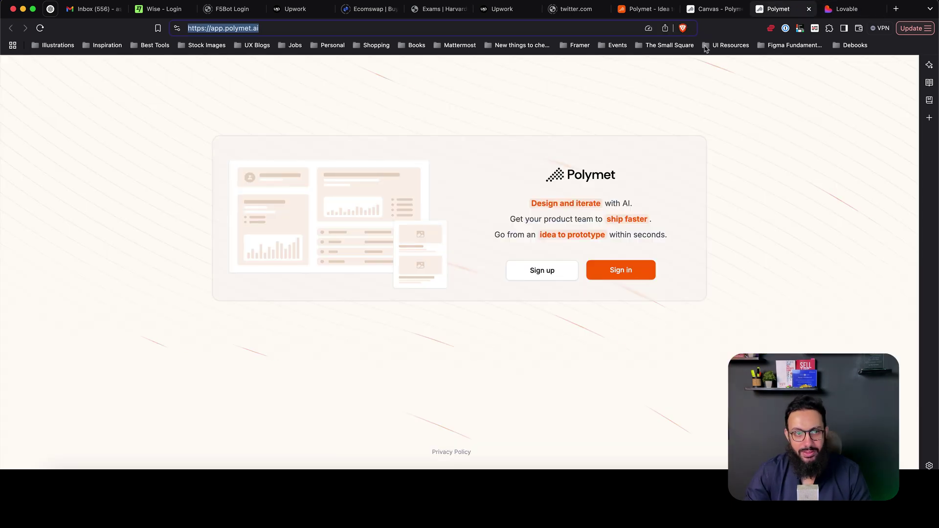
key("super+w")
key("ctrl+shift+Tab")
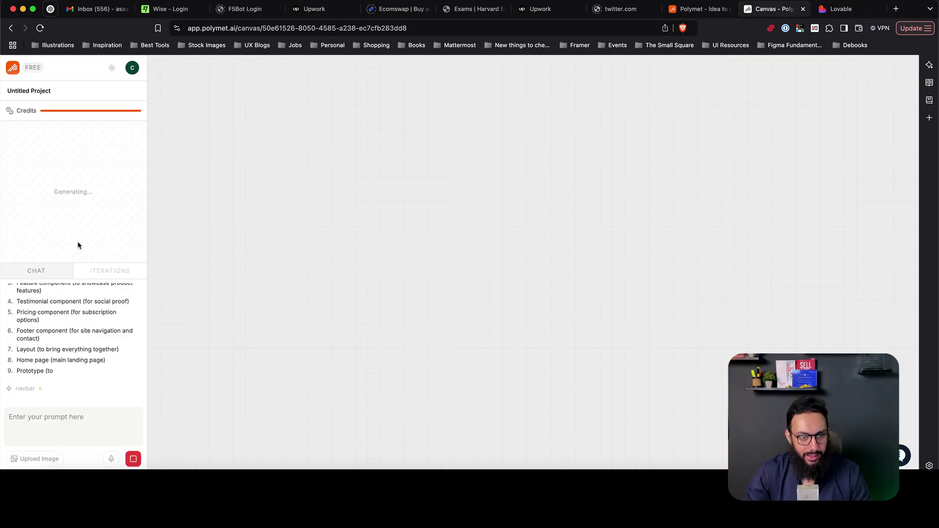
scroll(59, 349, "up", 10)
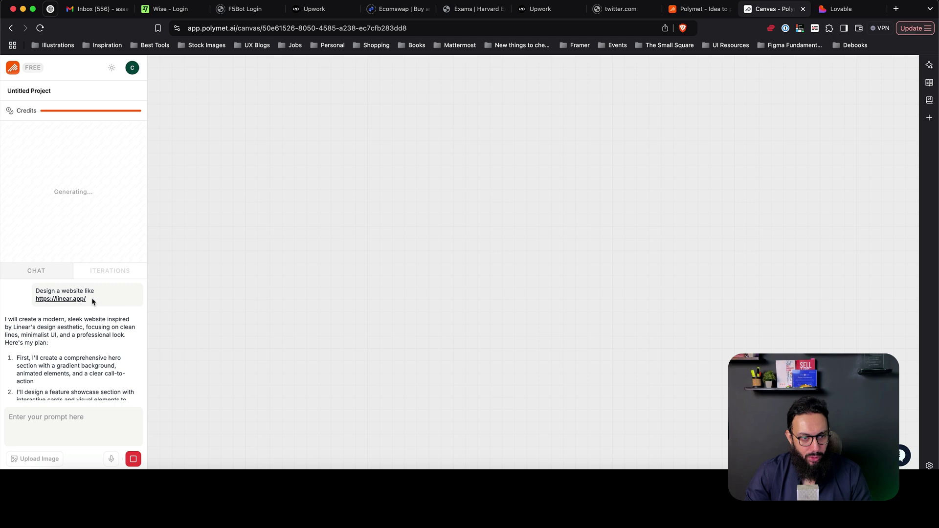
left_click_drag(92, 300, 34, 292)
key("super+c")
left_click(831, 9)
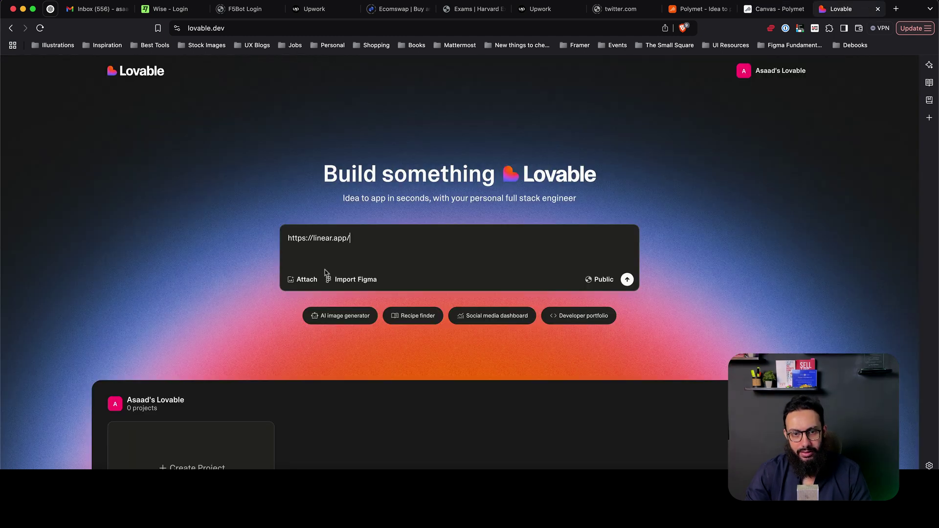
key("super+a")
key("super+v")
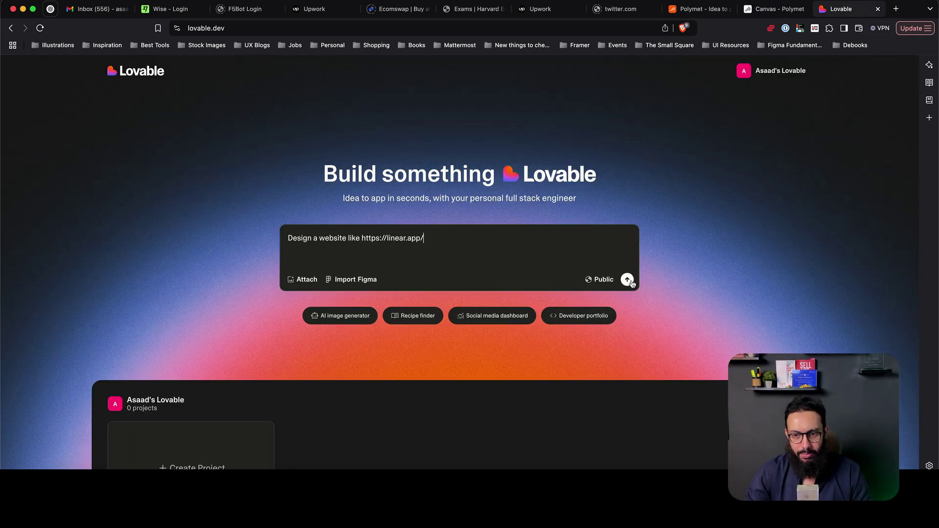
Create the Lovable project from the prompt and publish it to agile-work-canvas.lovable.app.
left_click(628, 281)
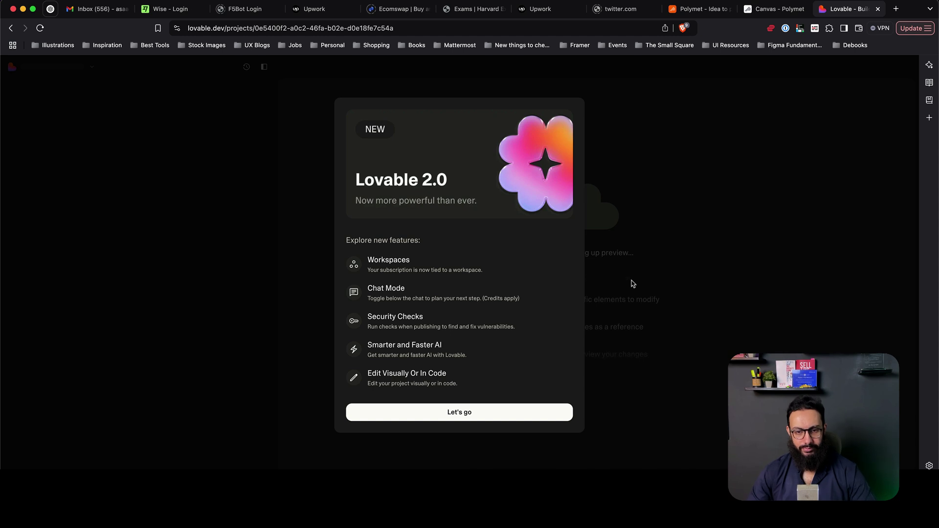
left_click(479, 416)
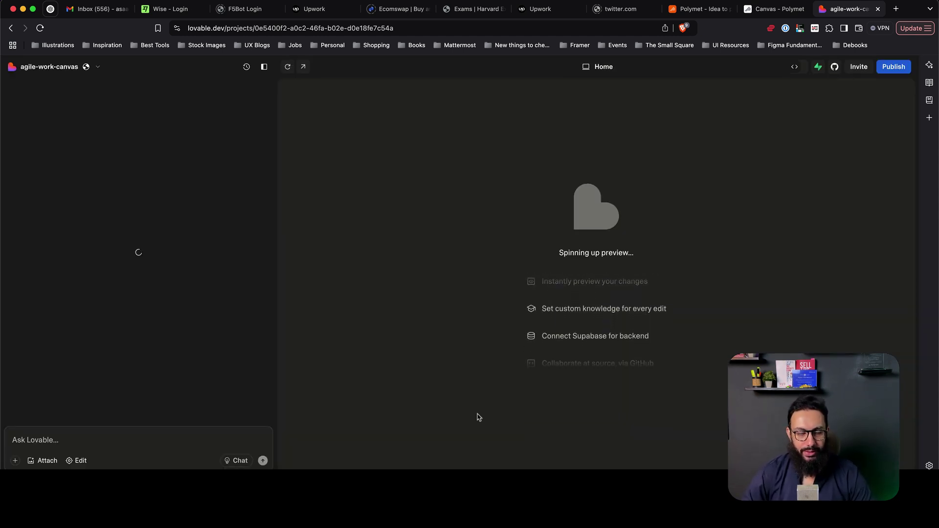
key("ctrl+shift+Tab")
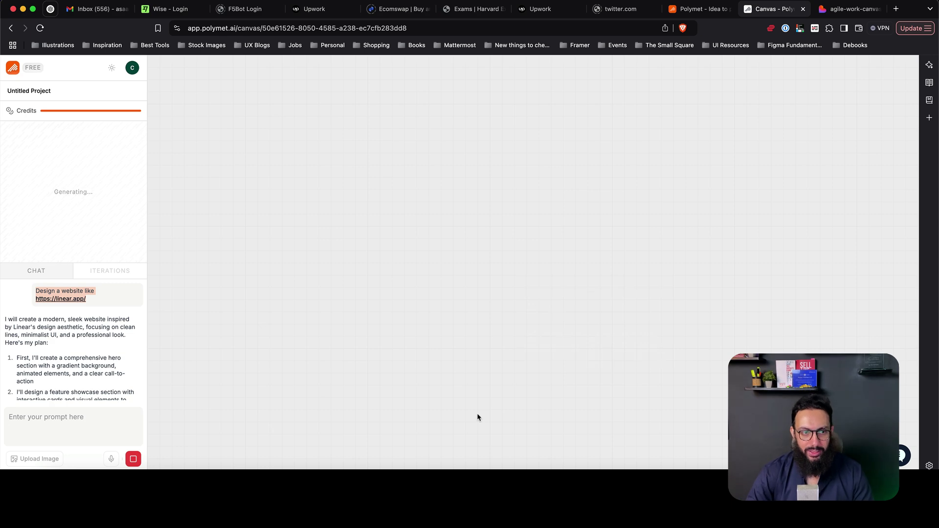
key("ctrl+Tab")
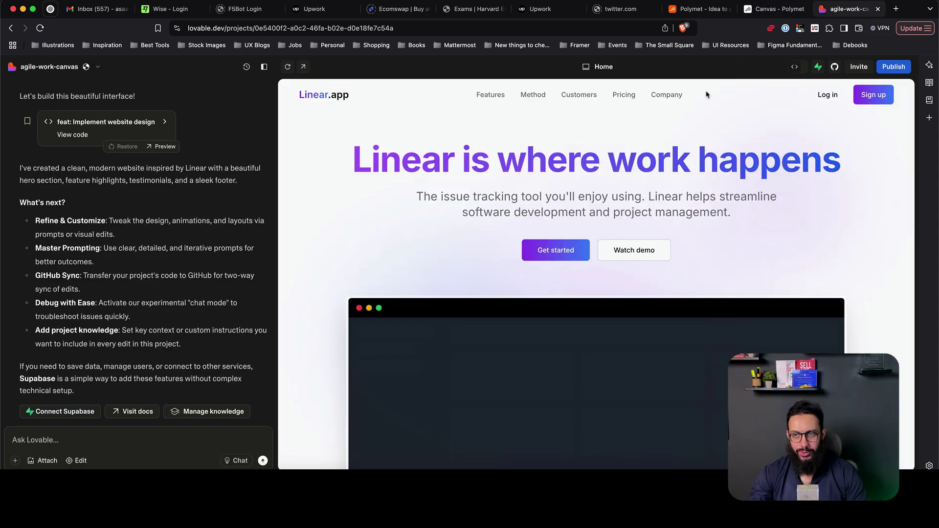
left_click(893, 67)
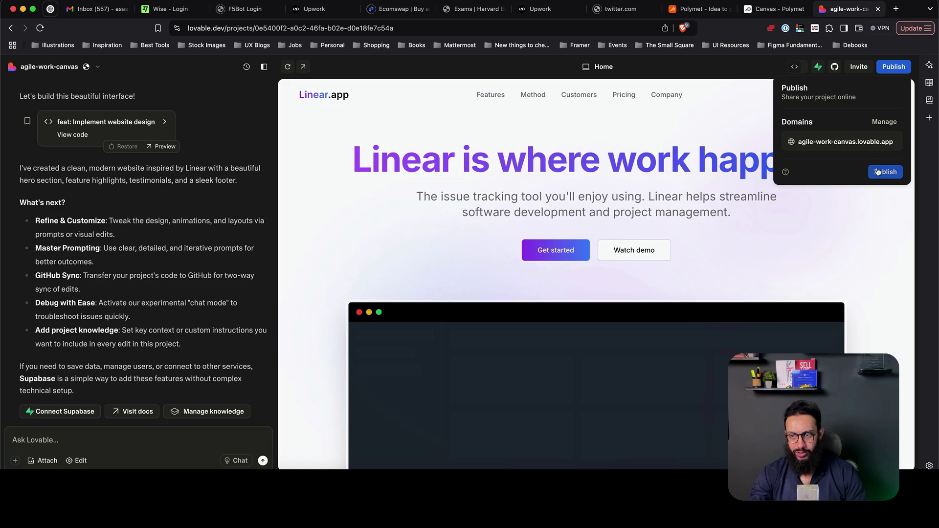
left_click(877, 172)
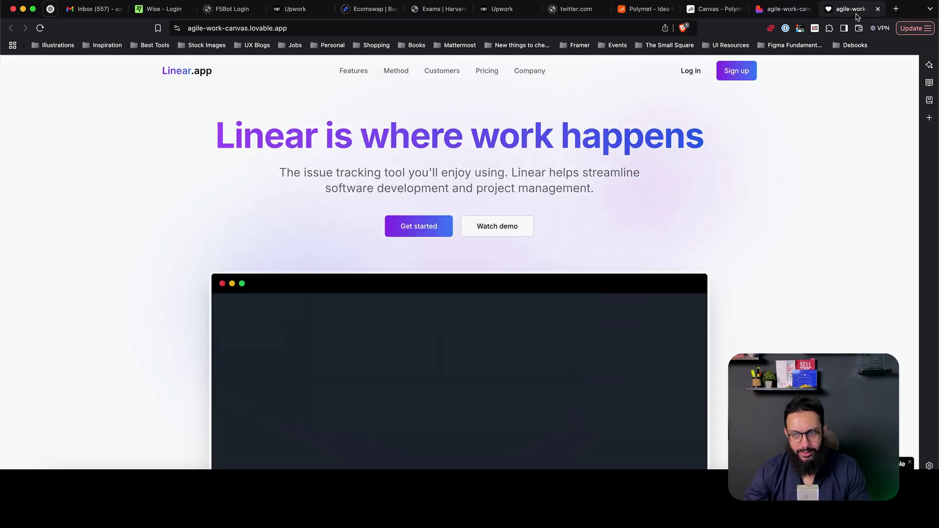
scroll(776, 168, "down", 15)
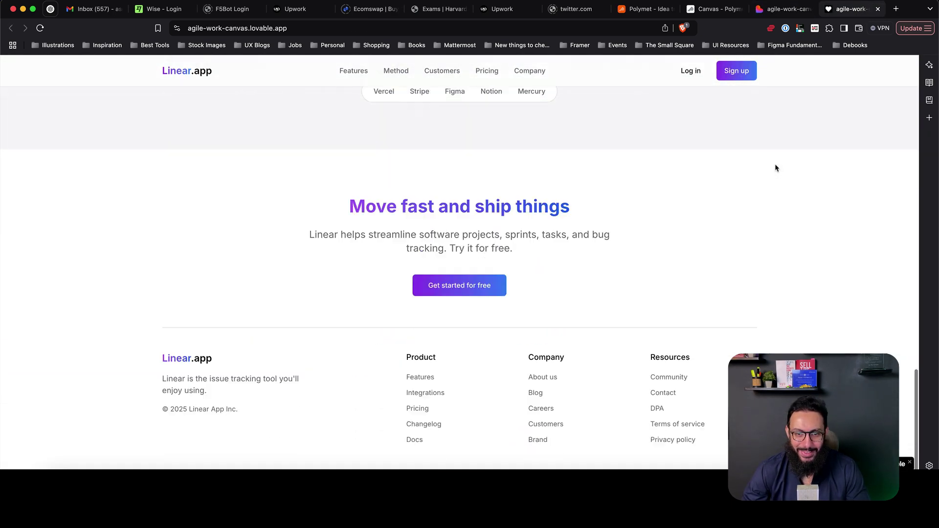
scroll(776, 168, "up", 10)
scroll(776, 168, "up", 5)
key("super+alt+i")
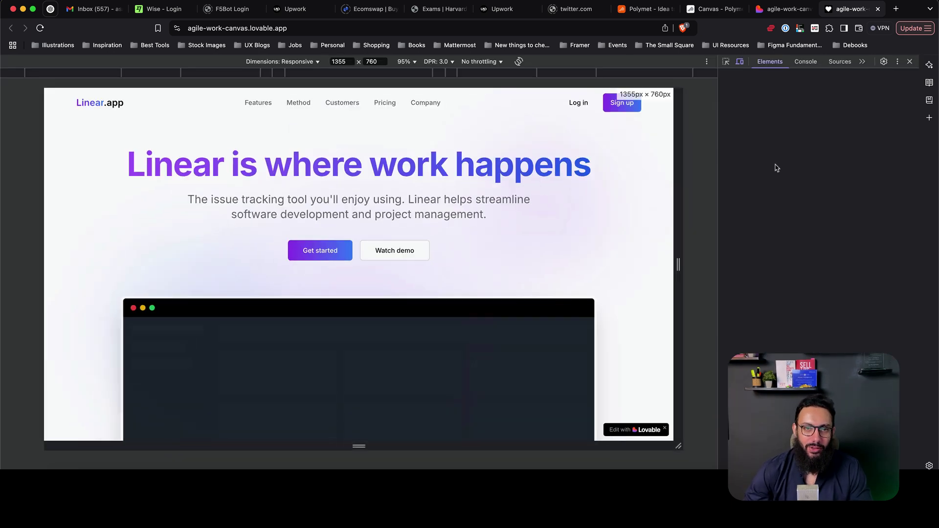
left_click(331, 104)
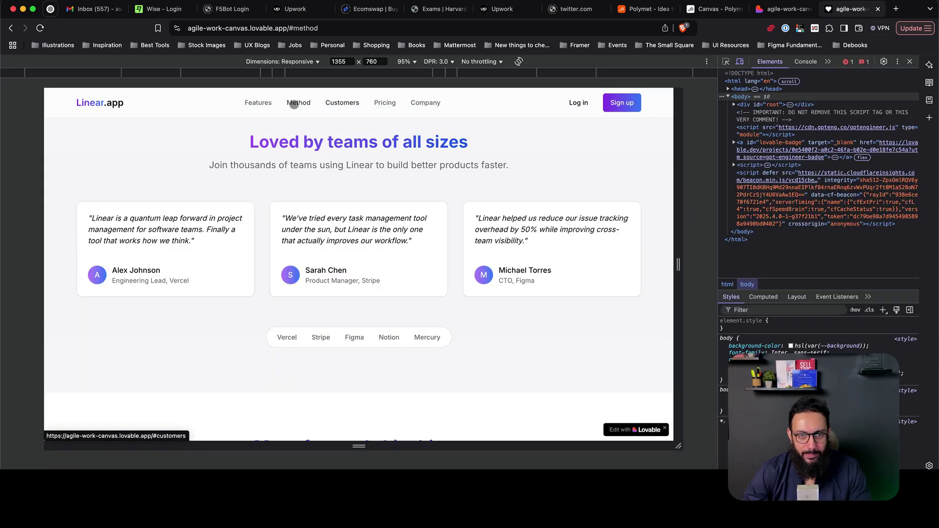
left_click(268, 105)
left_click(740, 61)
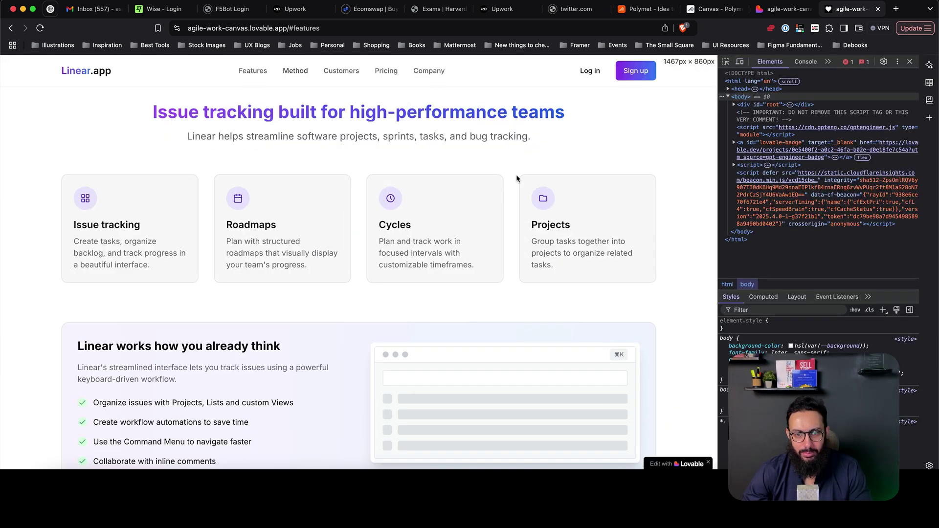
scroll(500, 183, "up", 5)
scroll(648, 157, "down", 15)
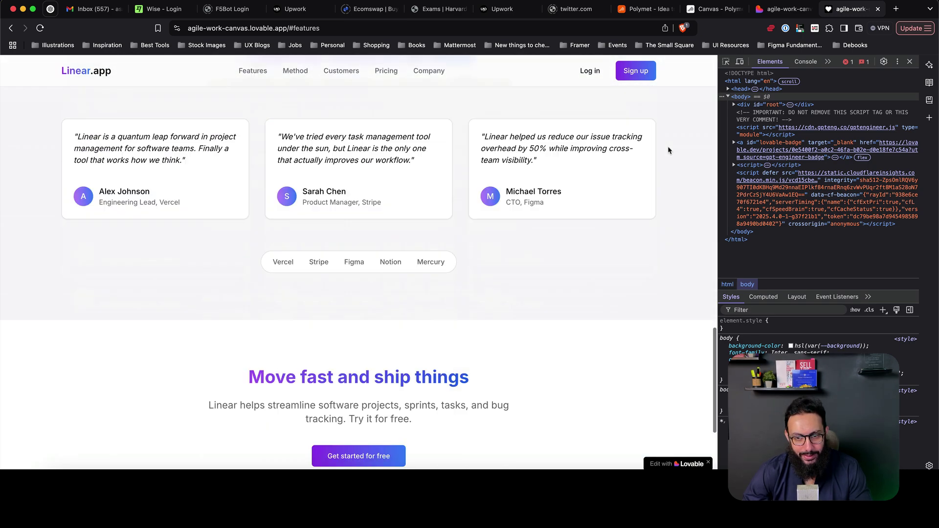
scroll(668, 150, "up", 5)
scroll(668, 150, "up", 10)
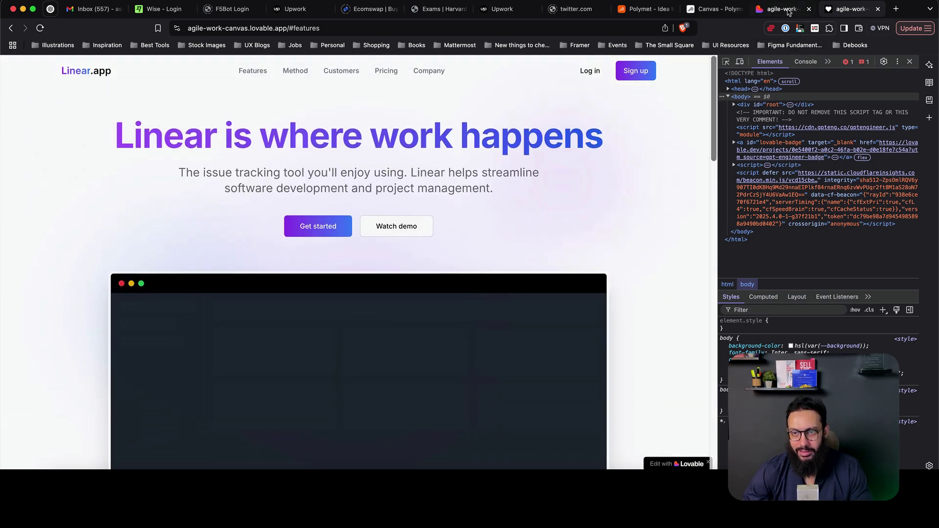
key("super+alt+i")
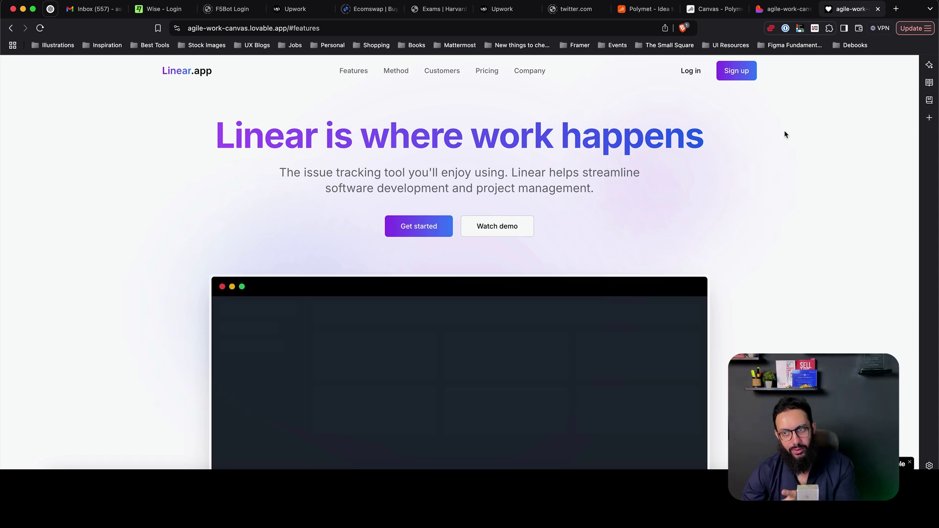
Scroll through Polymet's generated Linear-style page in the canvas preview.
left_click(786, 11)
left_click(714, 9)
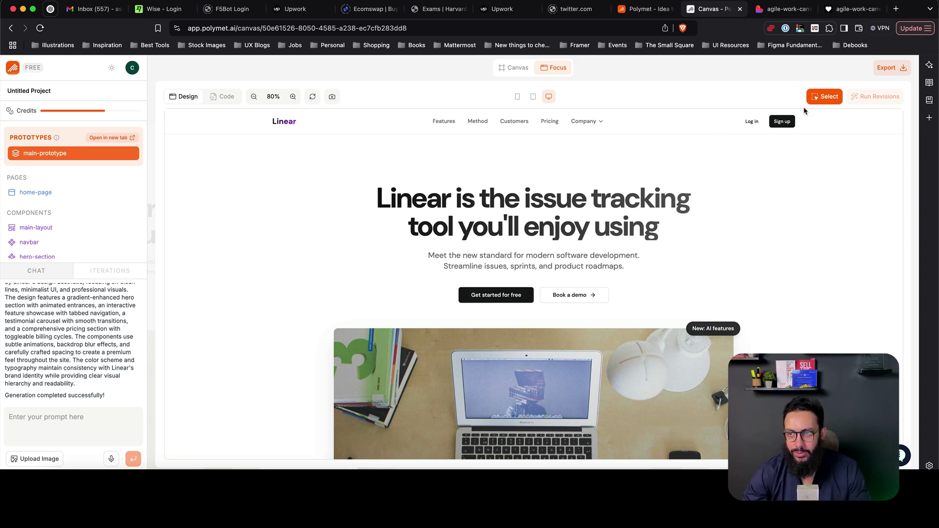
scroll(745, 145, "down", 10)
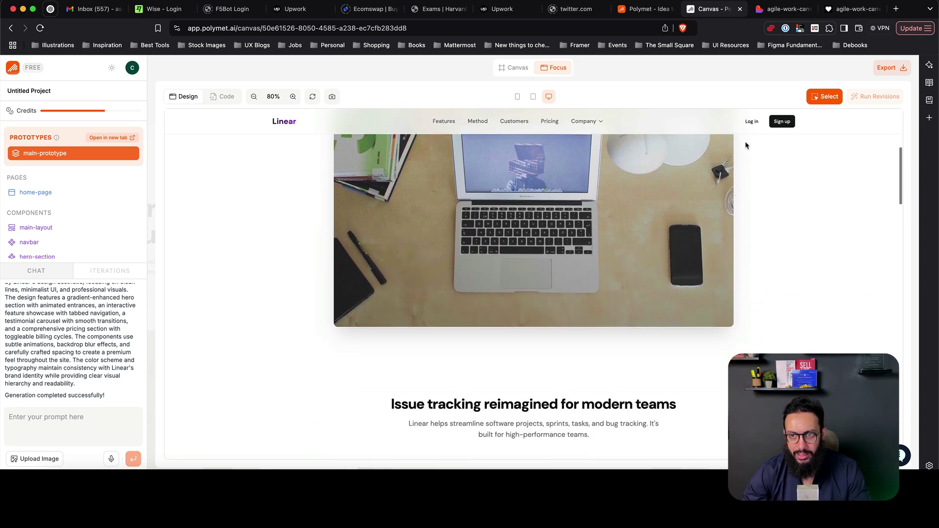
scroll(745, 145, "down", 3)
scroll(746, 143, "up", 2)
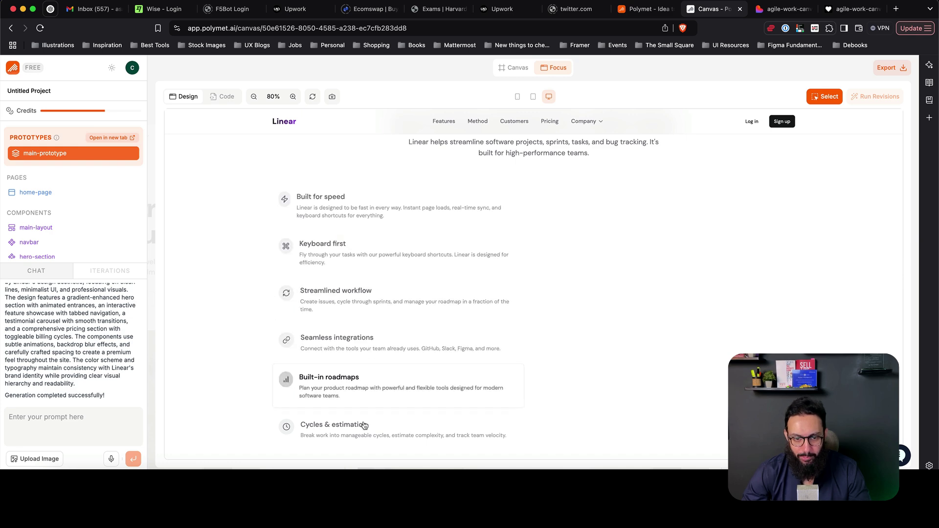
scroll(582, 177, "down", 10)
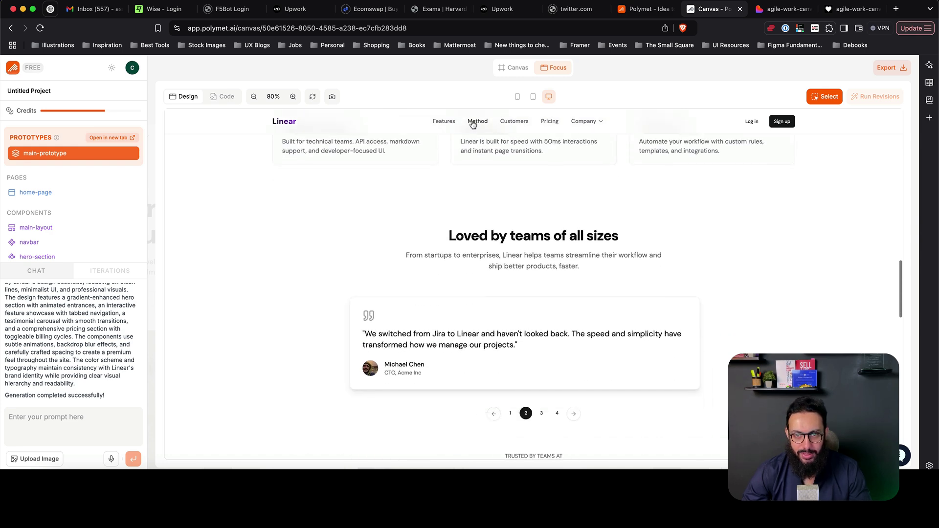
Show the preview at mobile width with the navigation menu open, then return to the live Lovable site.
left_click(517, 97)
left_click(518, 97)
scroll(537, 166, "up", 5)
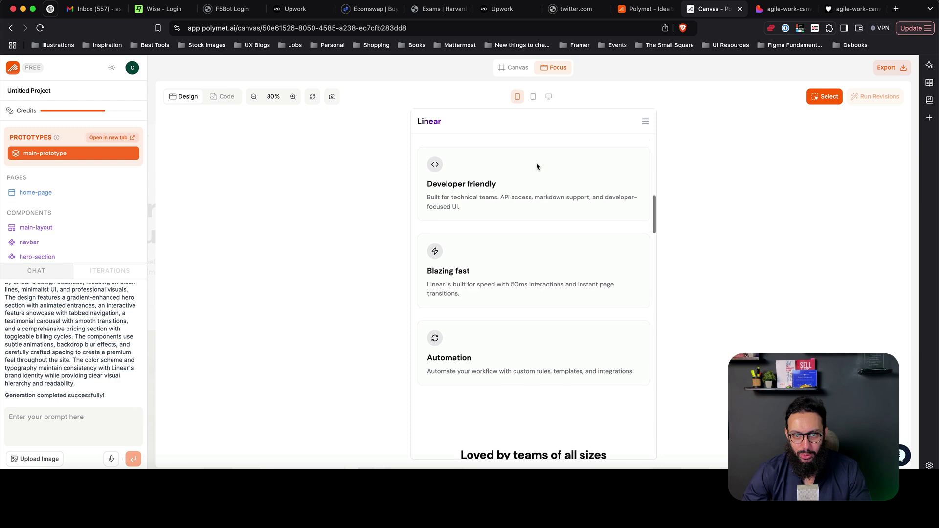
left_click(646, 122)
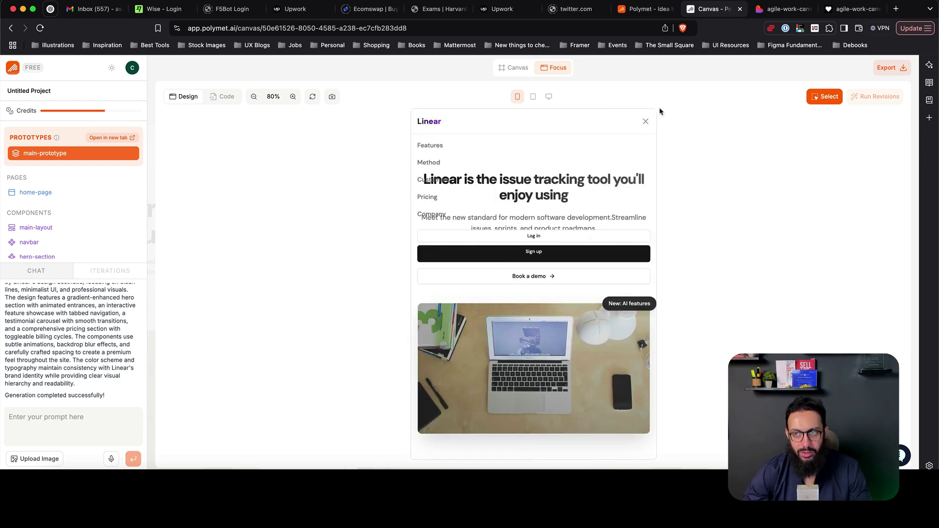
left_click(825, 12)
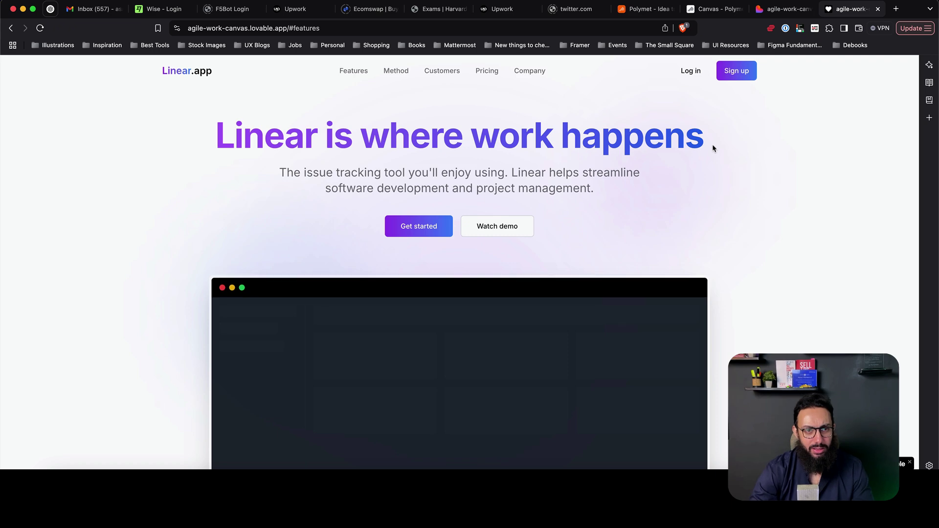
Narrow the live site with DevTools to check its responsive layout, then return to the Lovable editor.
key("super+alt+i")
left_click_drag(717, 141, 671, 140)
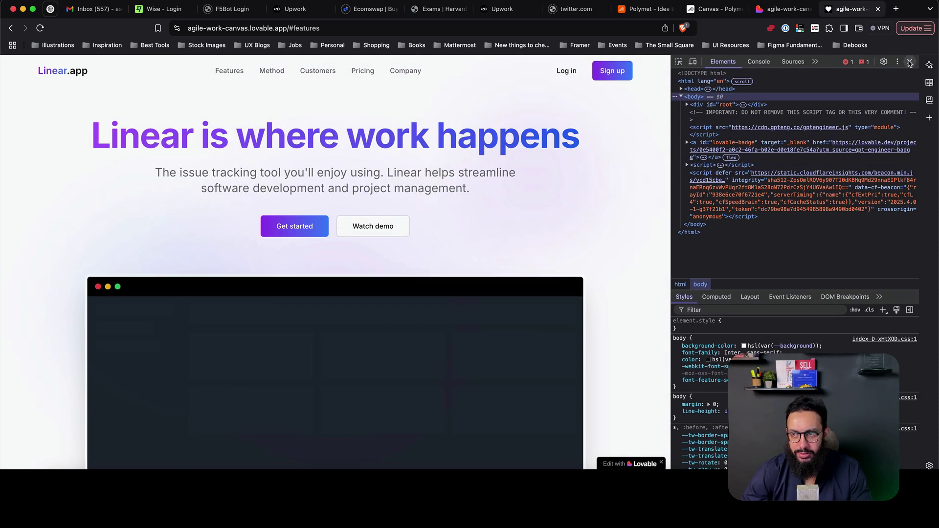
key("super+alt+i")
key("super+alt+Left")
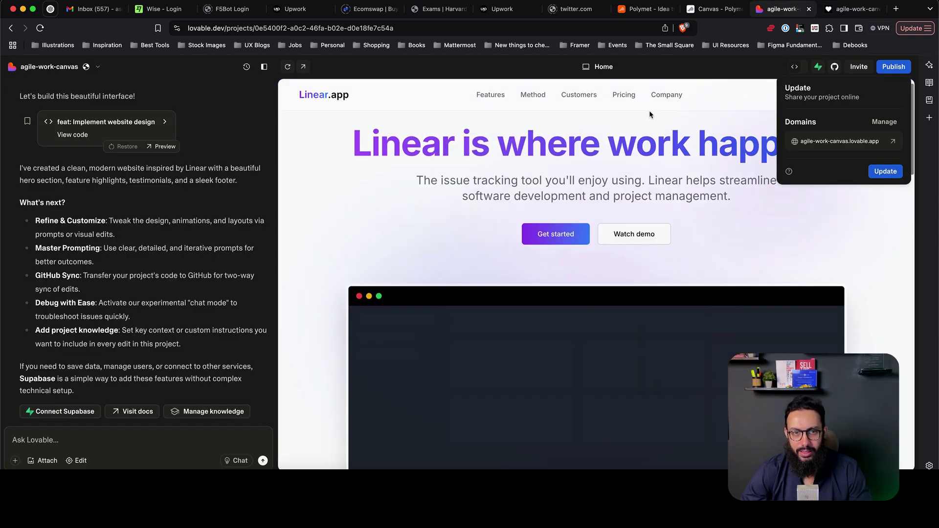
In Polymet, toggle the mobile navigation menu, then put the preview back at desktop width.
left_click(709, 14)
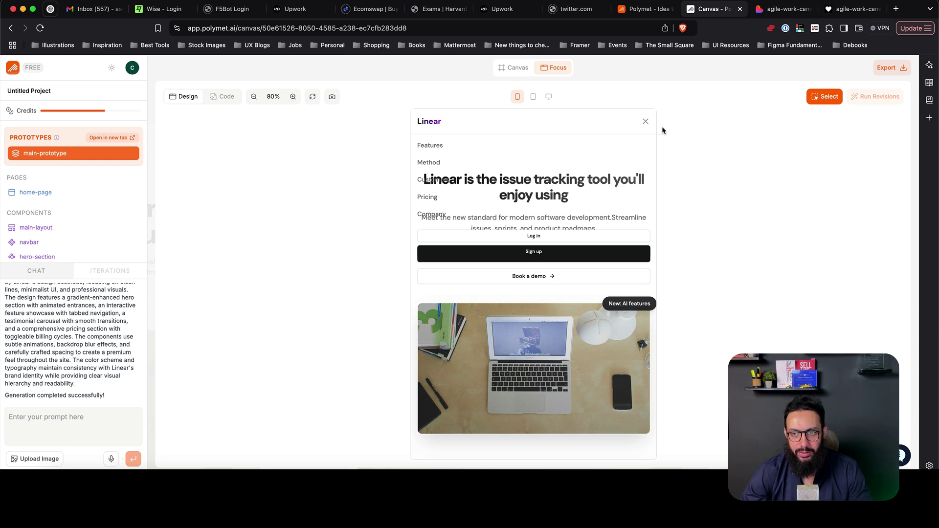
left_click(639, 125)
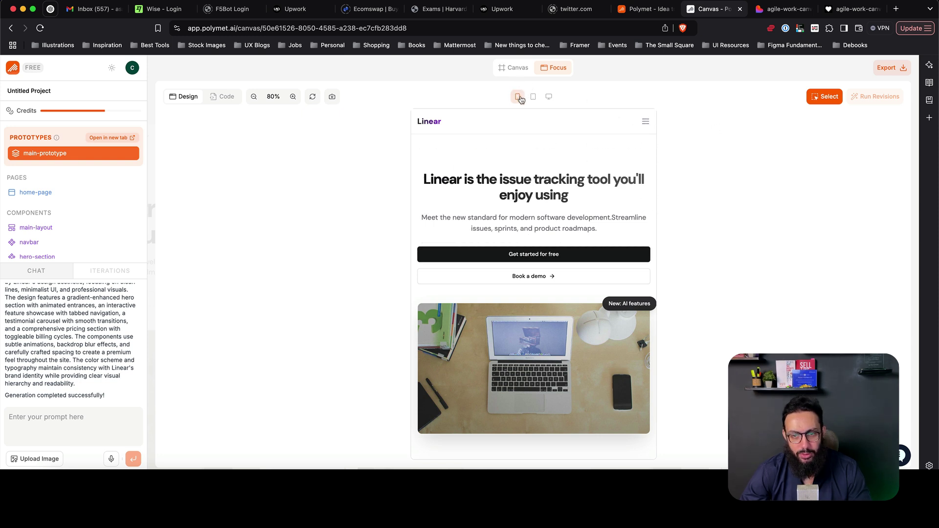
left_click(643, 120)
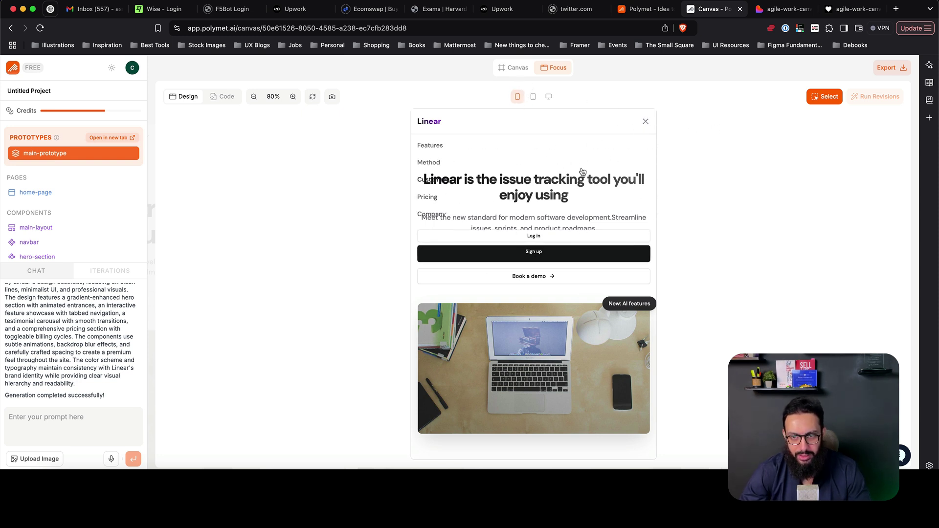
left_click(645, 122)
left_click(549, 97)
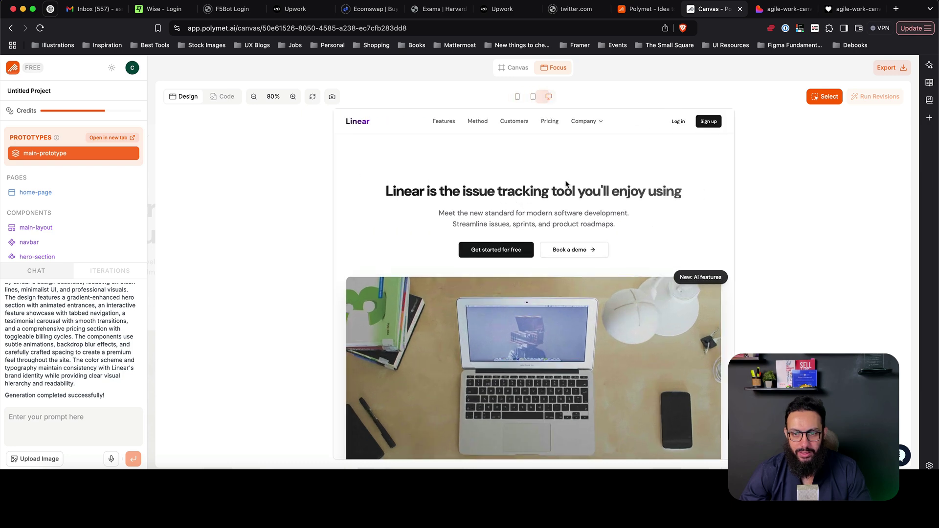
Scroll down and cycle through the testimonial carousel quotes.
scroll(570, 268, "down", 10)
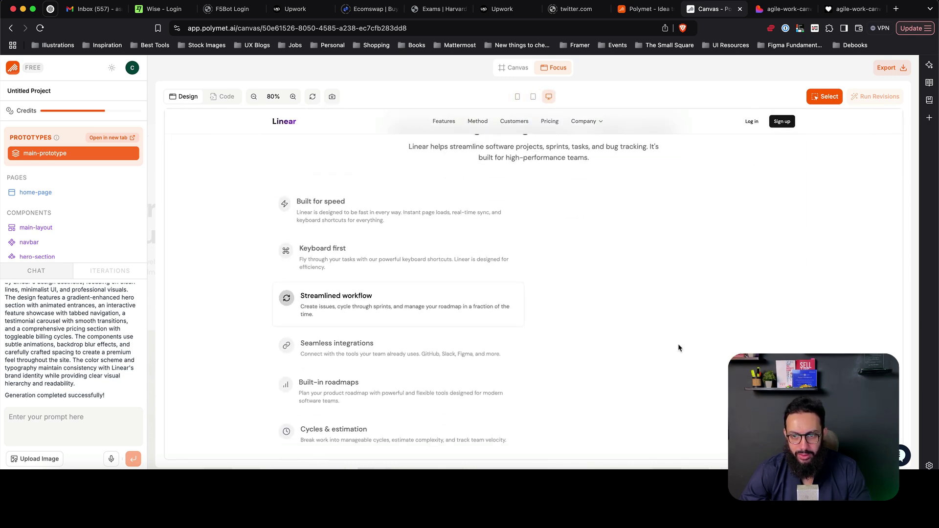
scroll(615, 262, "down", 10)
scroll(588, 267, "down", 2)
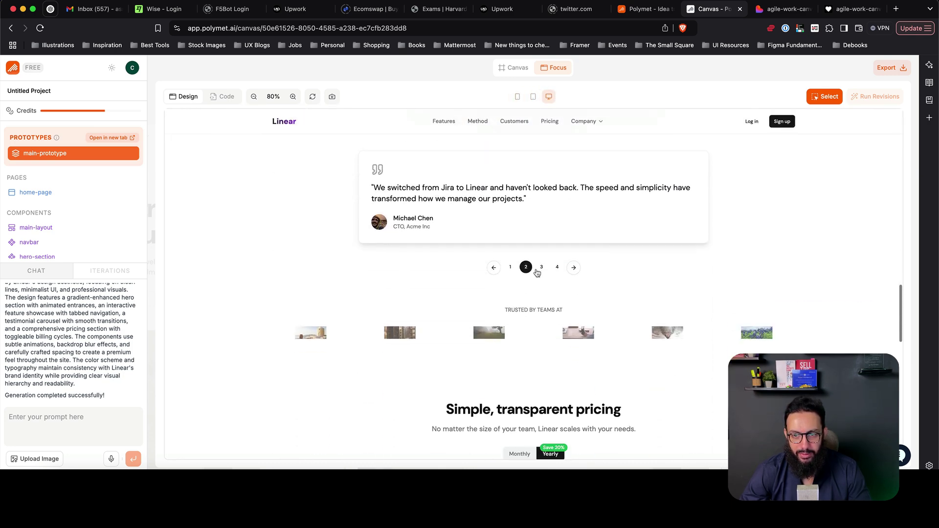
left_click(541, 268)
left_click(573, 269)
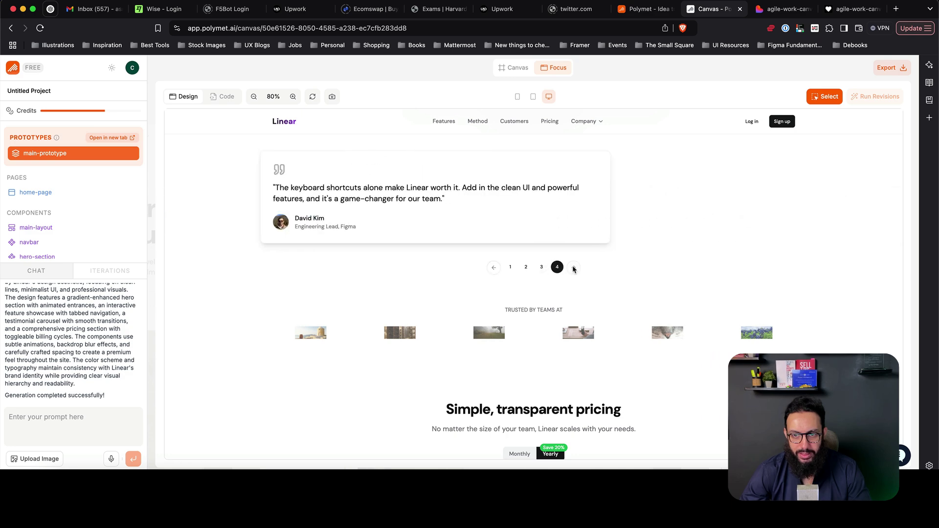
left_click(573, 269)
Switch the pricing section between monthly and yearly billing, then scroll back up.
scroll(574, 269, "down", 8)
scroll(573, 267, "down", 1)
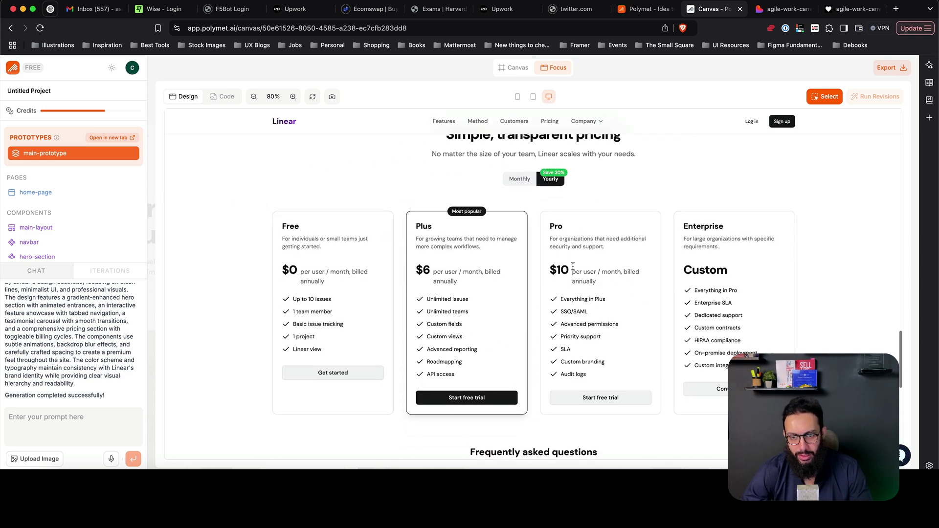
left_click(517, 175)
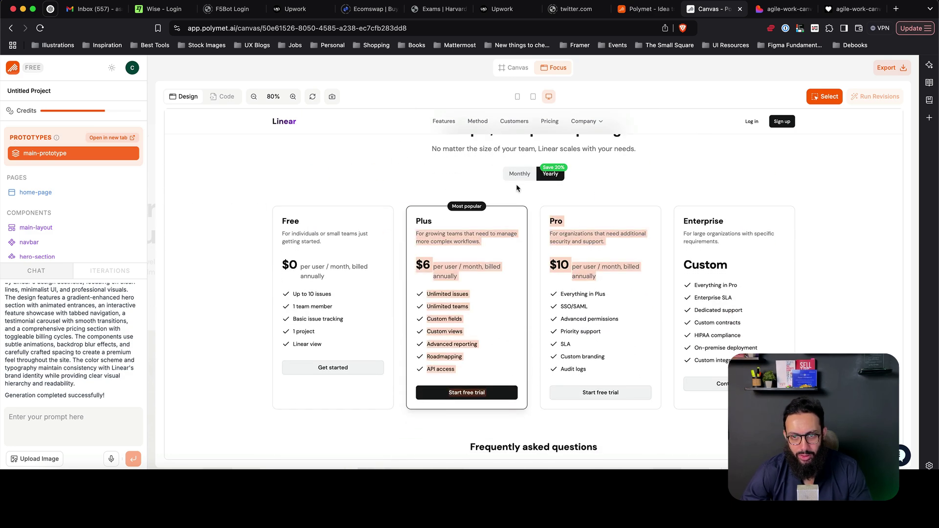
left_click(546, 179)
scroll(616, 186, "down", 10)
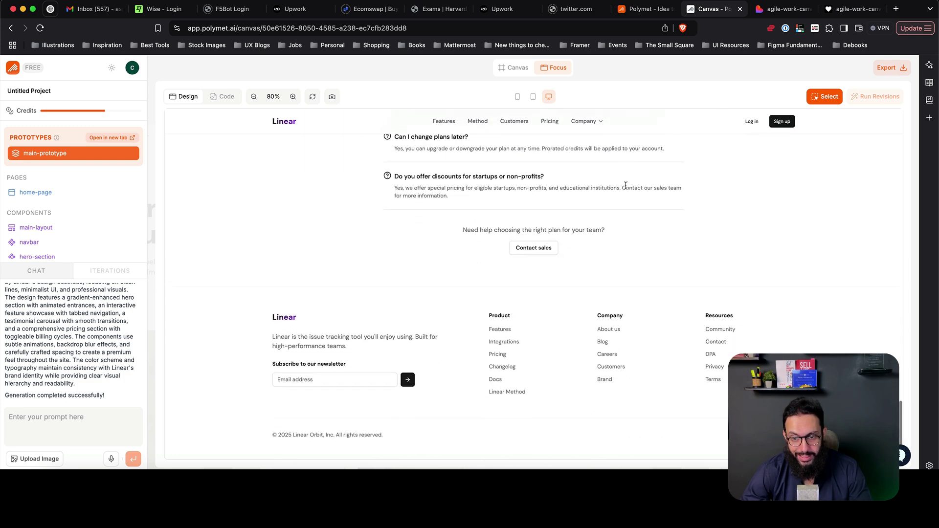
scroll(626, 187, "up", 15)
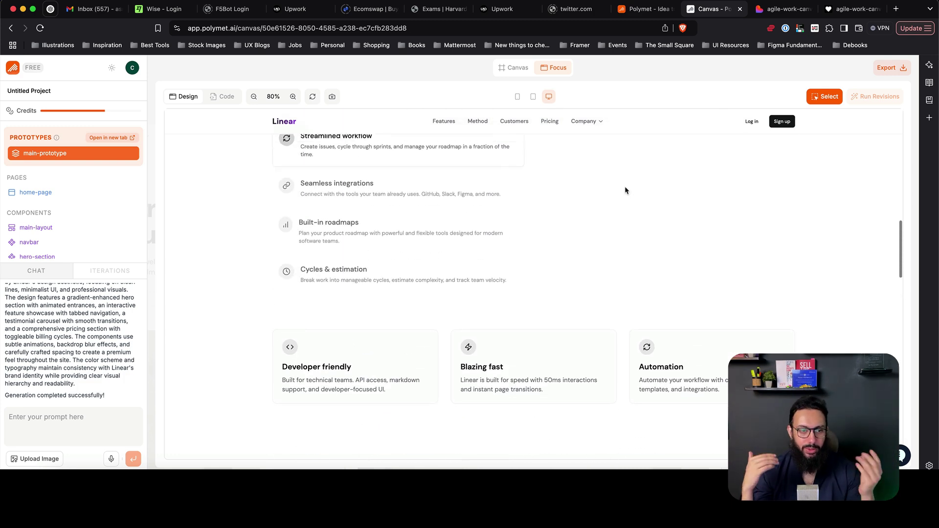
scroll(625, 190, "up", 12)
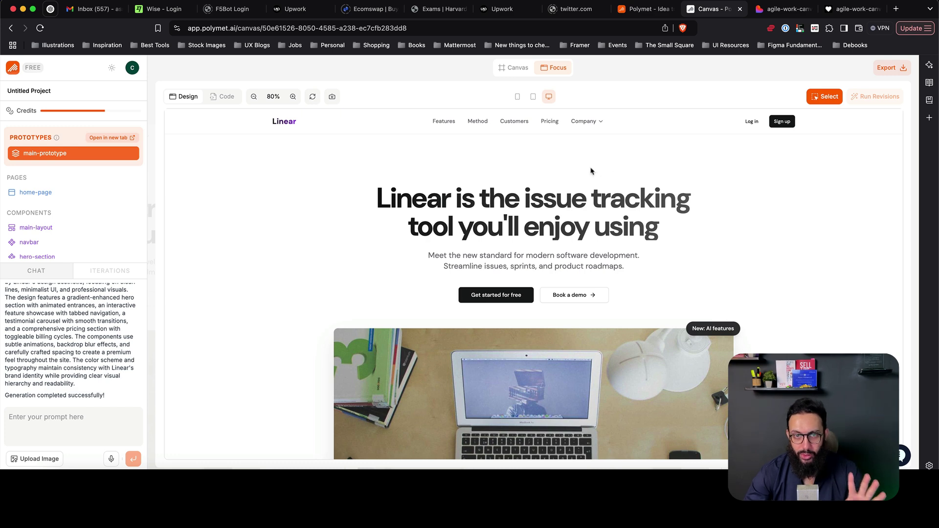
Compare against the Lovable version, then go to Polymet's projects page and focus the prompt.
left_click(766, 9)
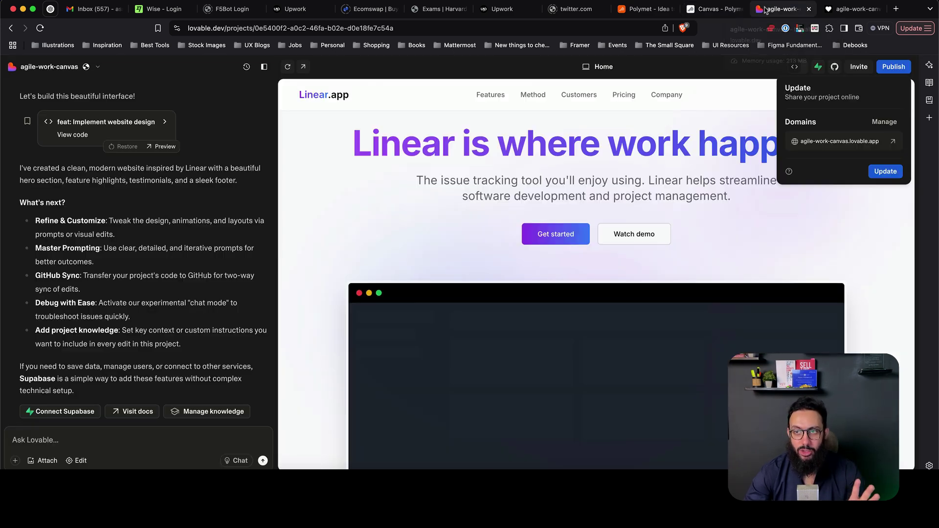
left_click(708, 10)
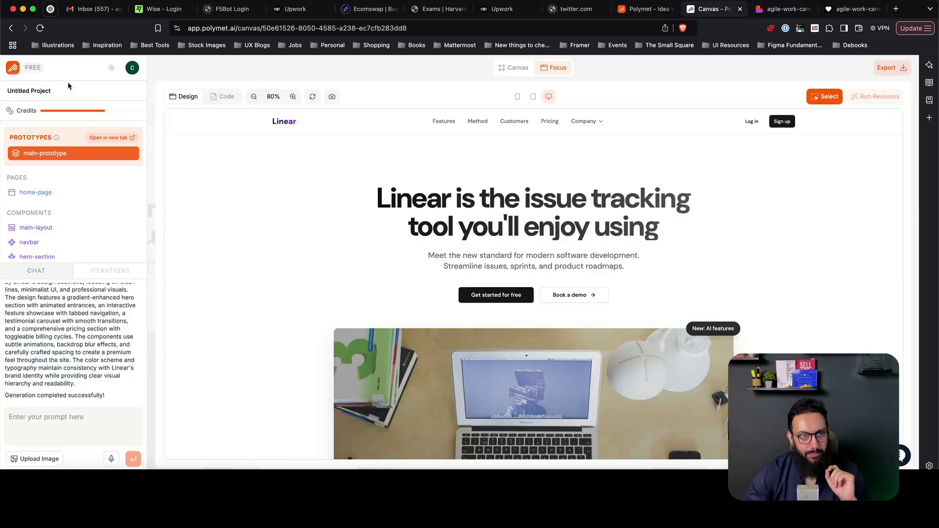
left_click(14, 69)
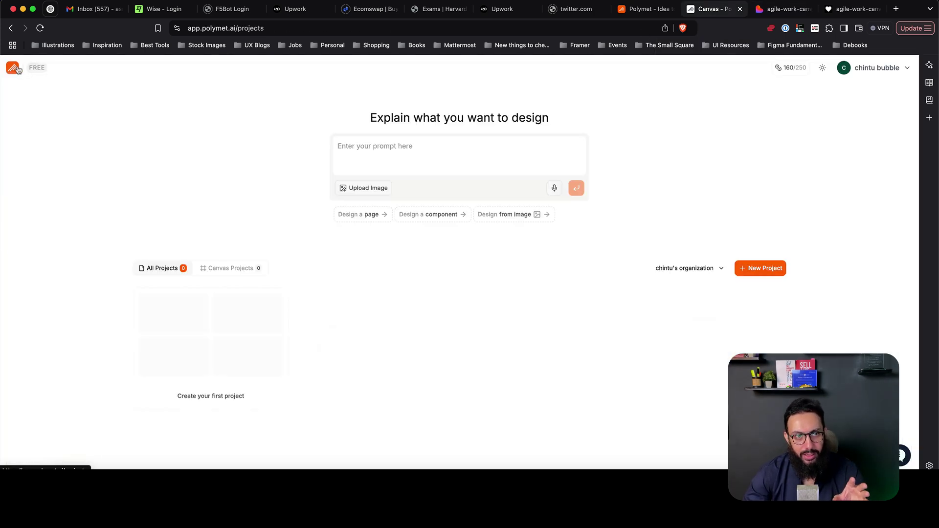
left_click(364, 158)
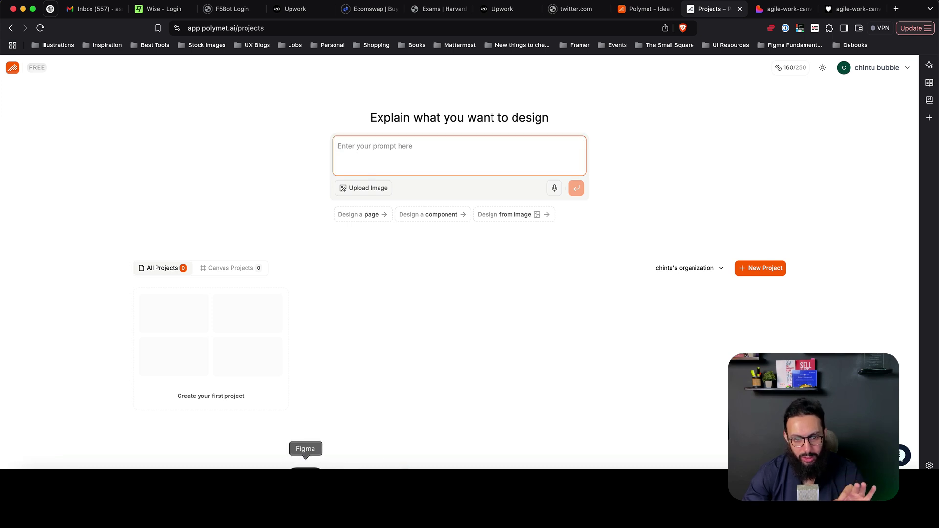
In Figma, close the Builder.io success panel and scroll down to the Desktop frame's export settings.
left_click(306, 472)
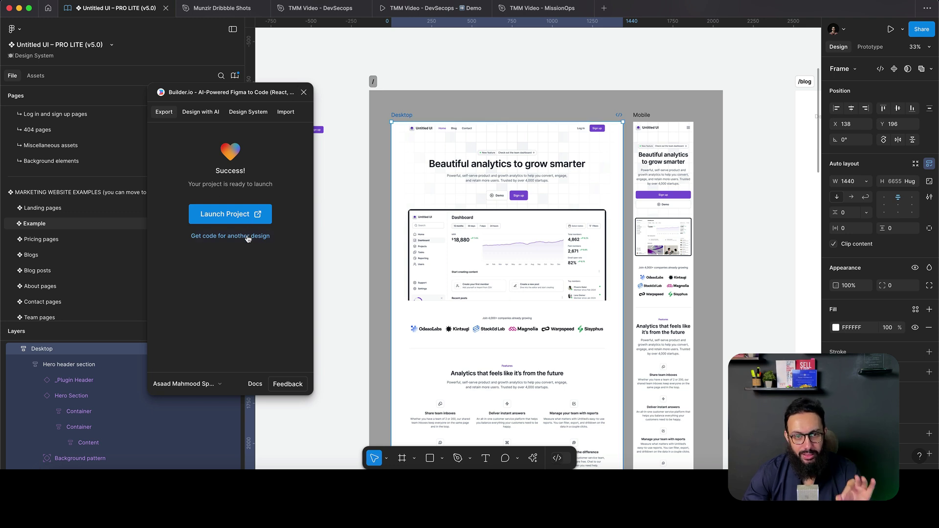
left_click(303, 93)
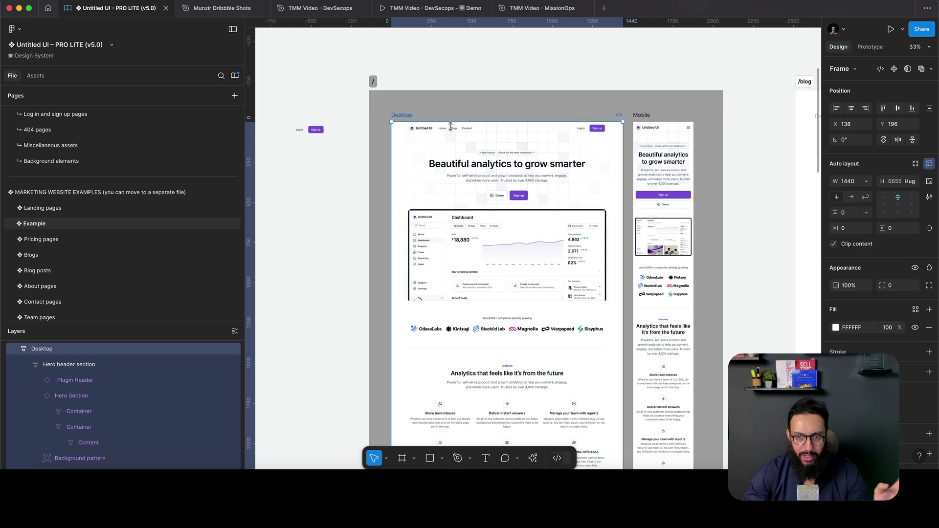
scroll(450, 126, "down", 20)
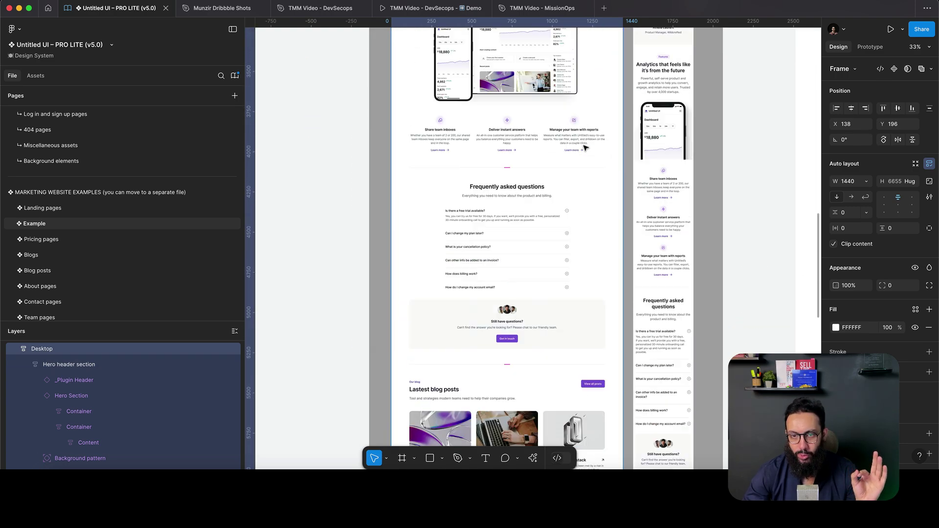
scroll(584, 146, "up", 15)
scroll(901, 409, "down", 3)
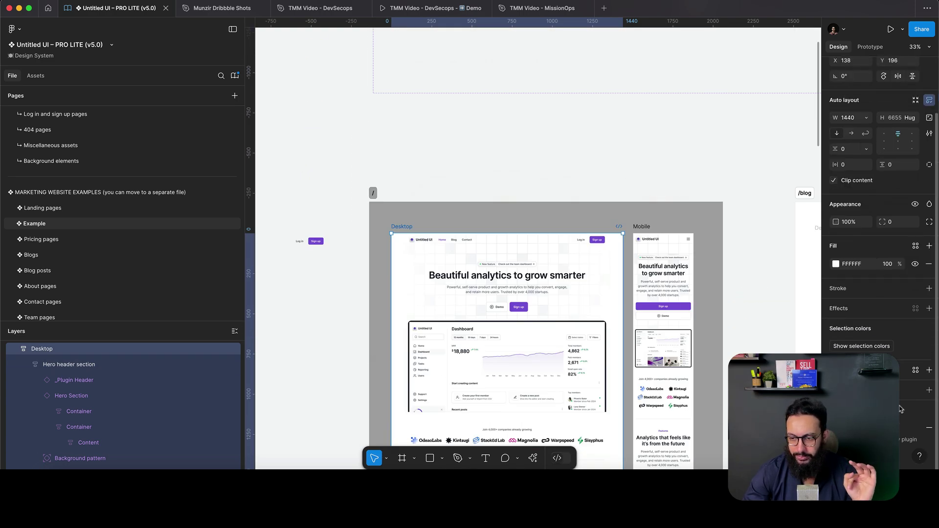
scroll(881, 244, "down", 3)
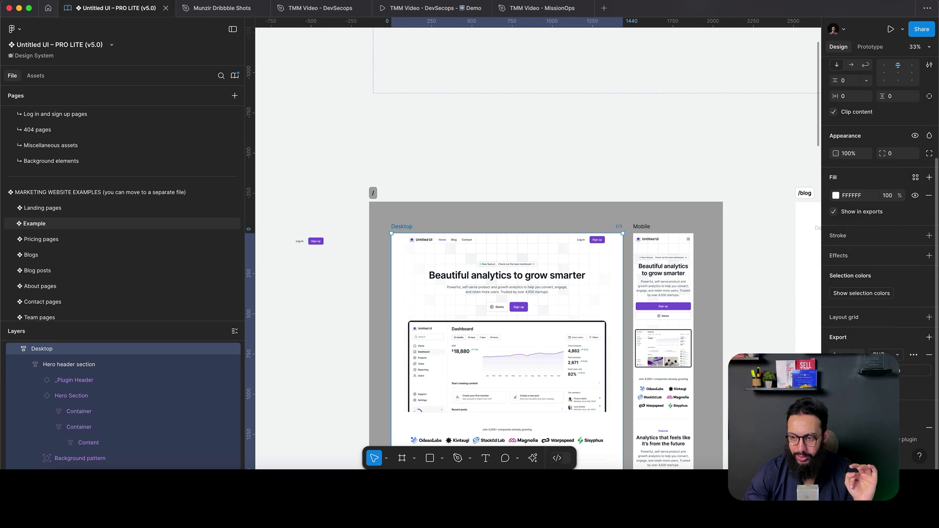
Export the Desktop frame as Desktop.png to Downloads and try dropping it into Polymet's prompt.
key("super+shift+e")
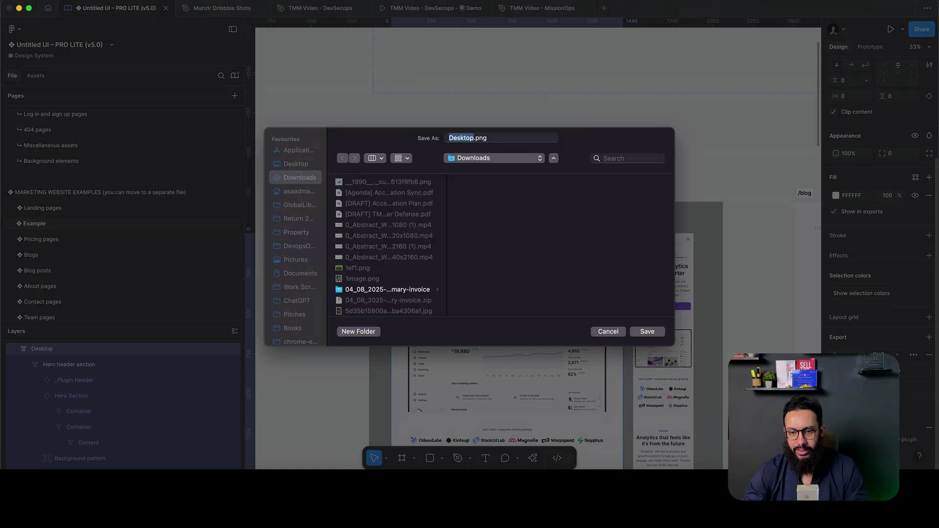
key("Return")
key("super+Tab")
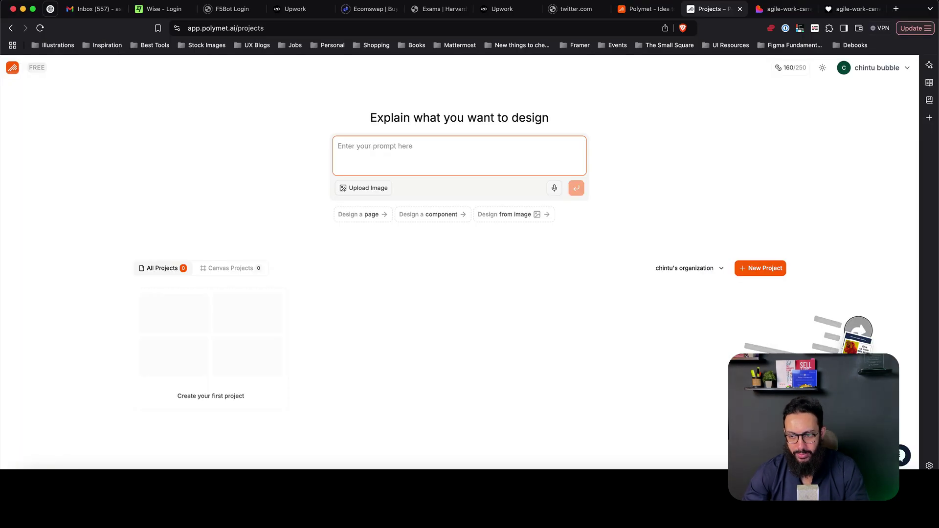
left_click_drag(601, 319, 362, 164)
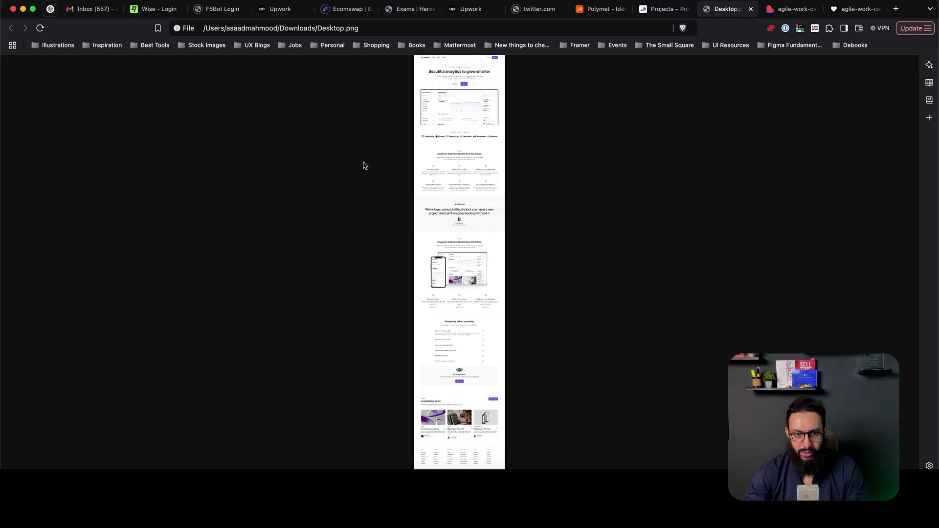
key("super+w")
Attach Desktop.png from Downloads to Polymet's prompt through the image upload.
left_click(360, 195)
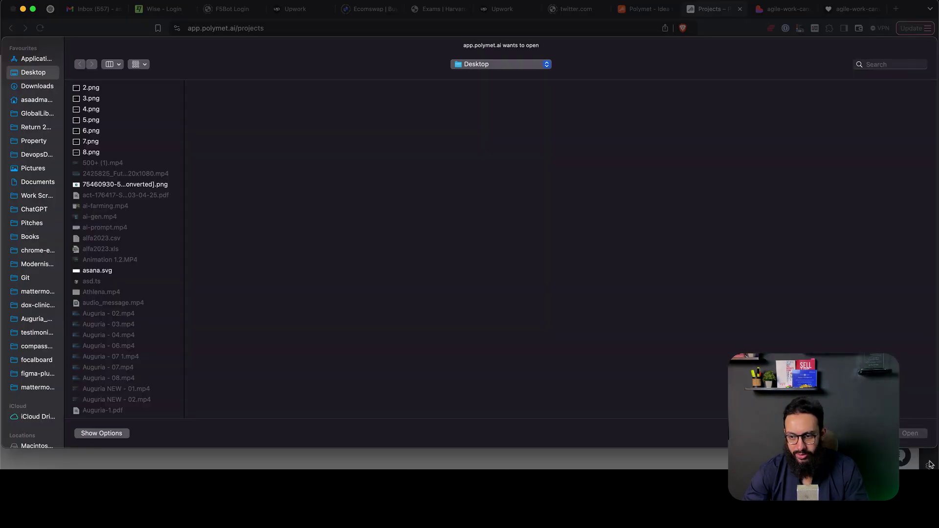
left_click(929, 362)
left_click_drag(858, 342, 503, 230)
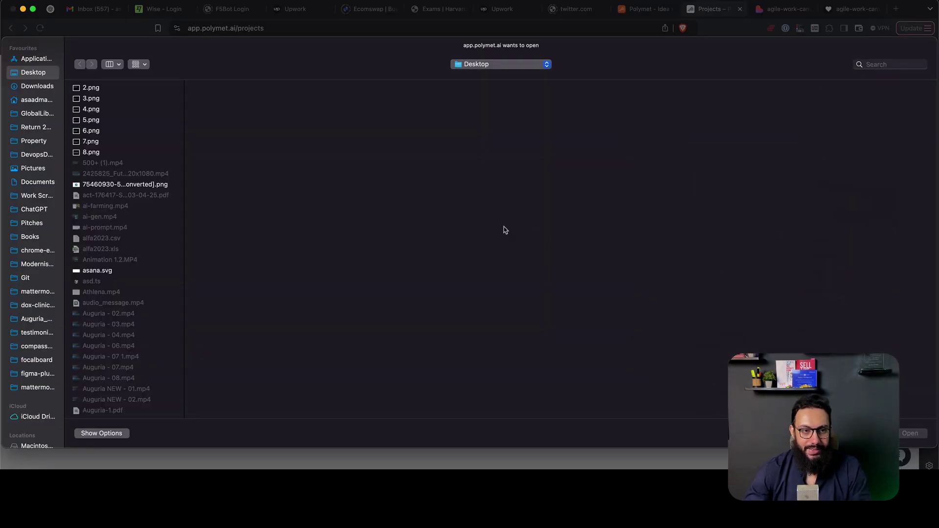
key("Return")
Enter the prompt 'Design this page.' and send it with the attached image.
left_click(438, 149)
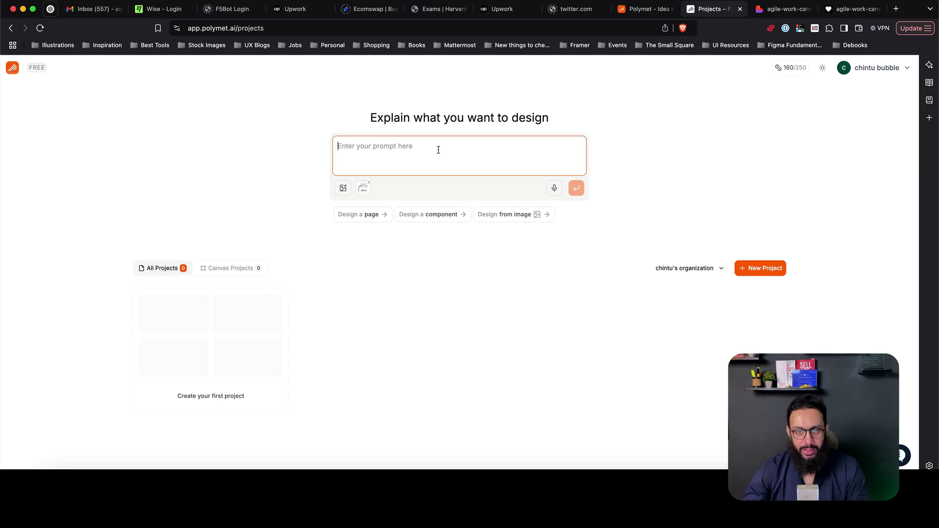
type("Design this page")
key("super+a")
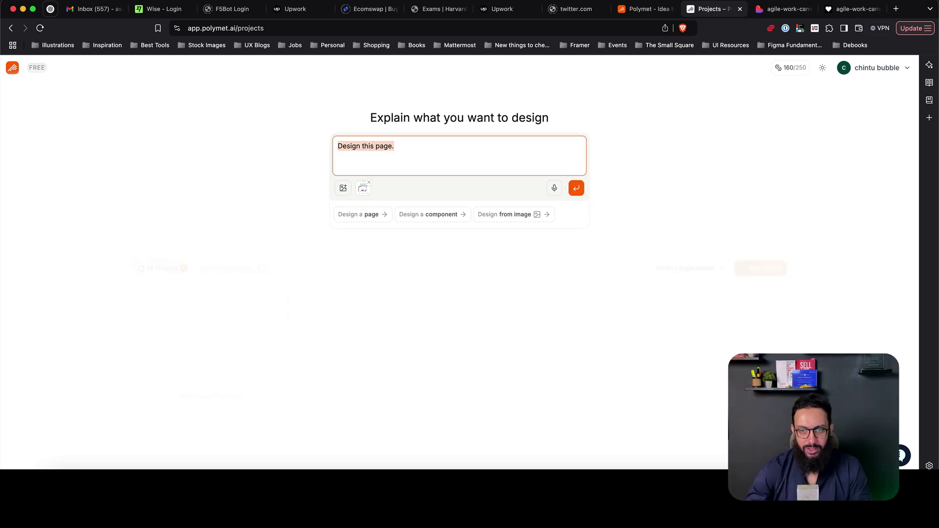
key("BackSpace")
left_click(496, 214)
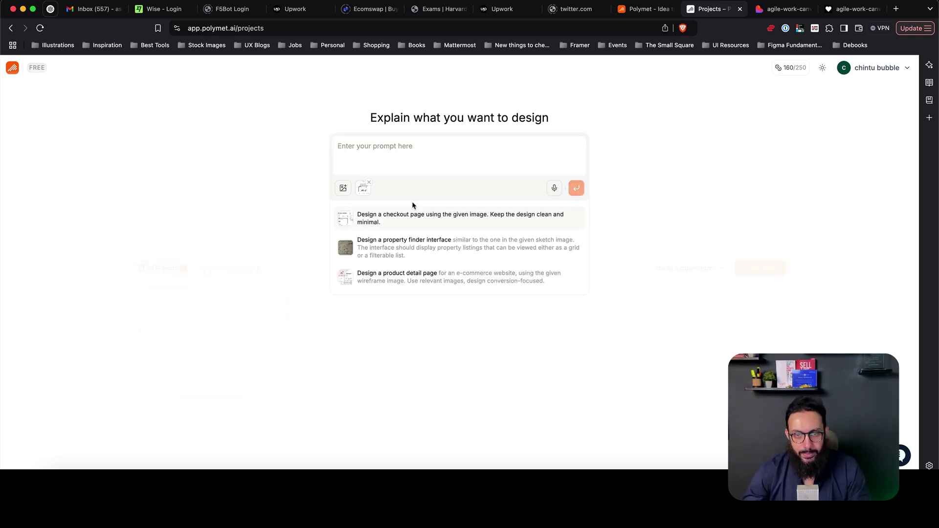
left_click(466, 151)
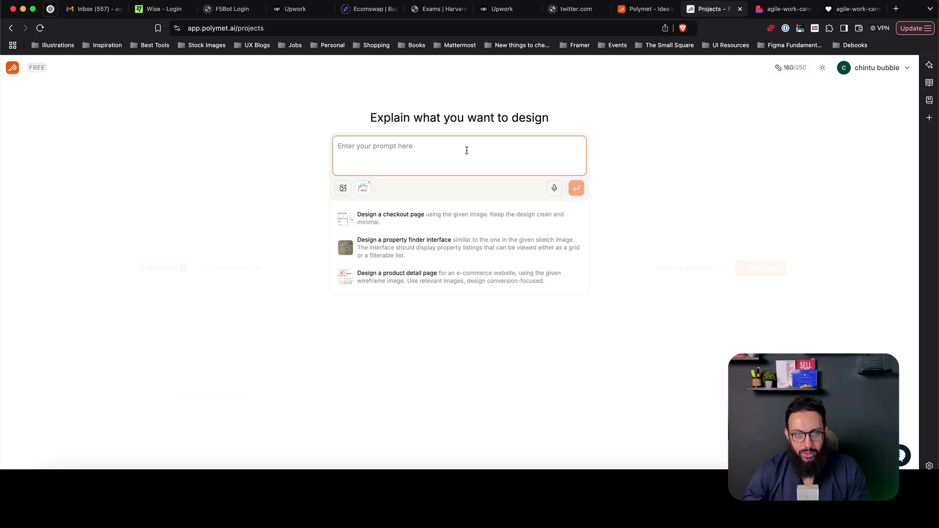
type("Design this page.")
left_click(576, 189)
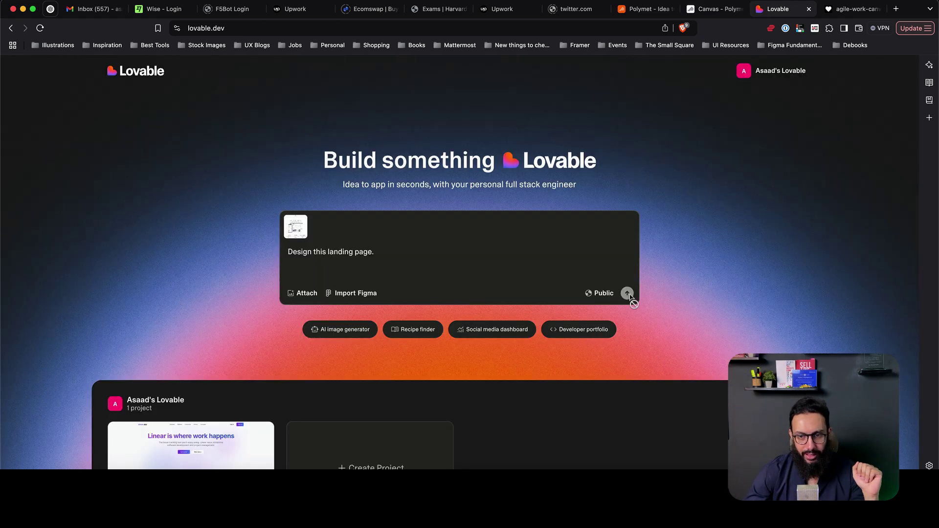
Submit the attached Figma export image and prompt to Lovable to generate the analytics landing page.
left_click(628, 294)
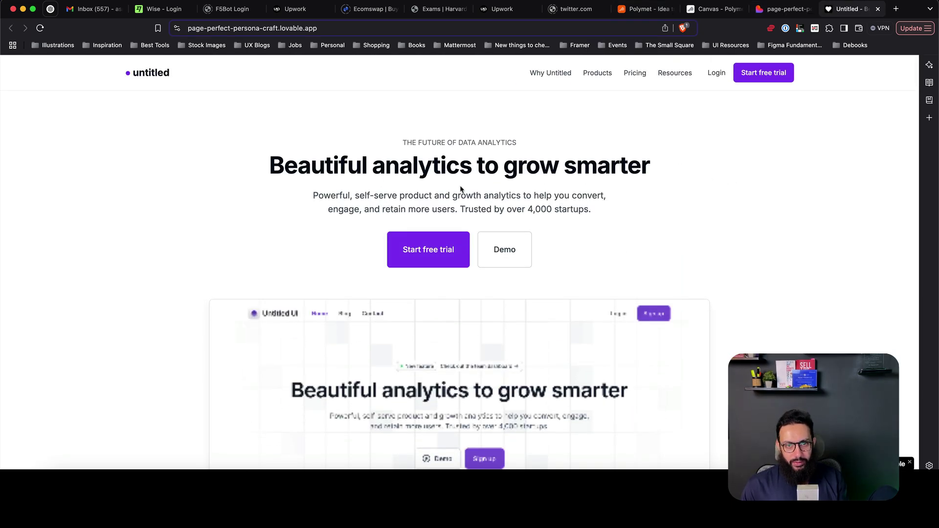
left_click(299, 467)
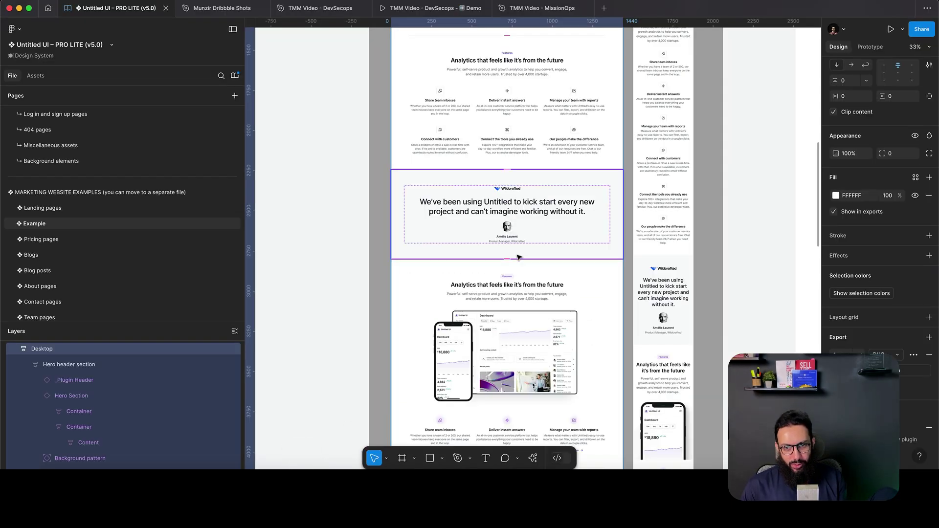
scroll(518, 257, "up", 5)
scroll(518, 257, "down", 10)
scroll(509, 195, "up", 2)
scroll(504, 157, "up", 5)
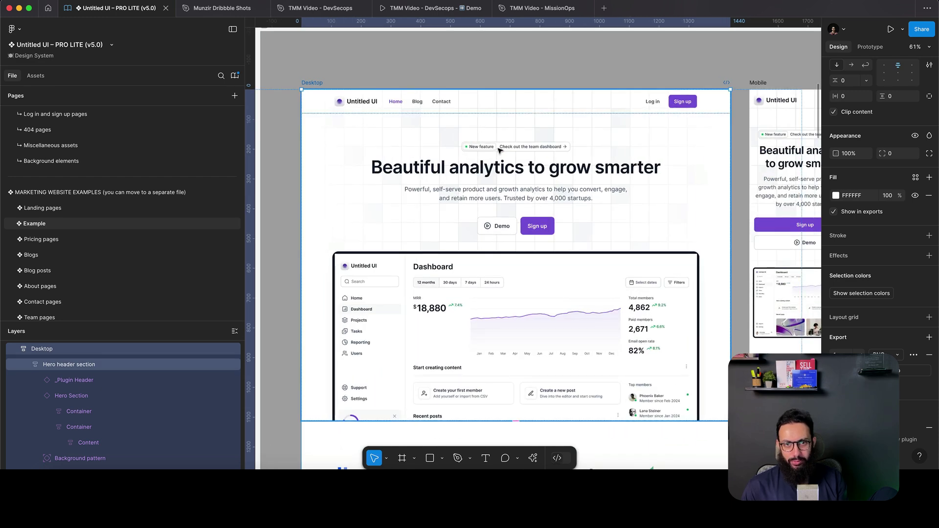
key("super+Tab")
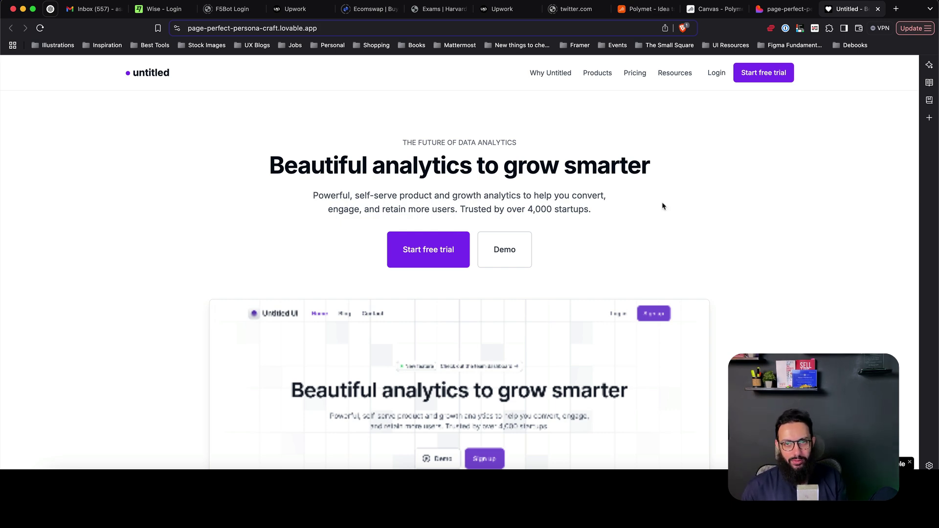
scroll(663, 206, "down", 8)
scroll(664, 206, "up", 8)
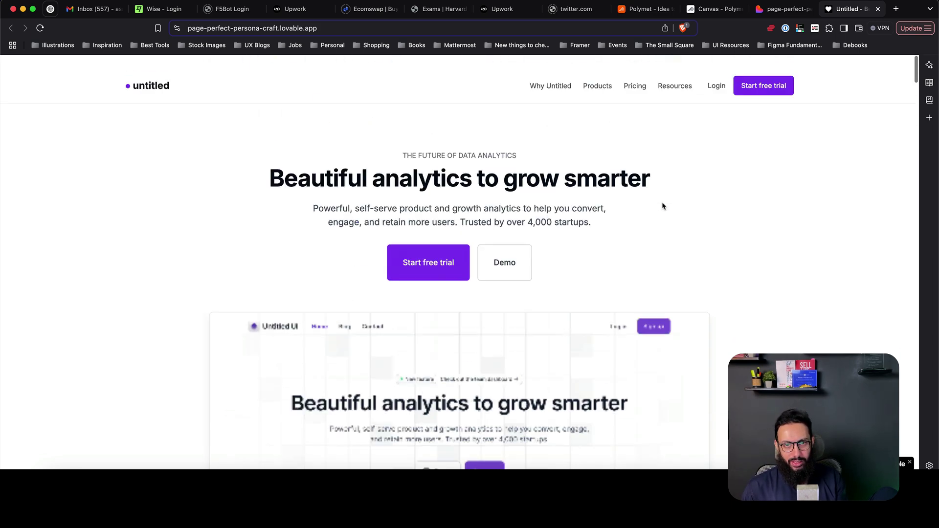
scroll(664, 206, "down", 1)
scroll(663, 206, "up", 1)
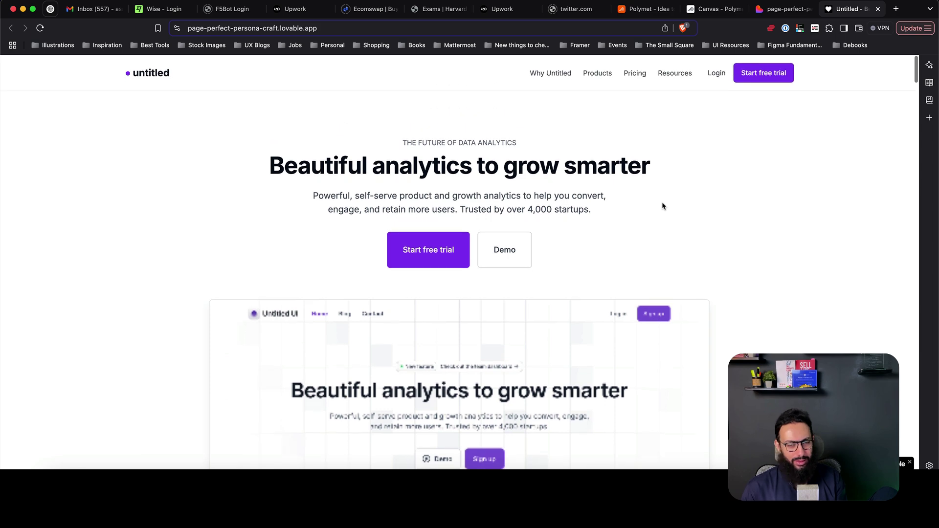
scroll(700, 203, "down", 1)
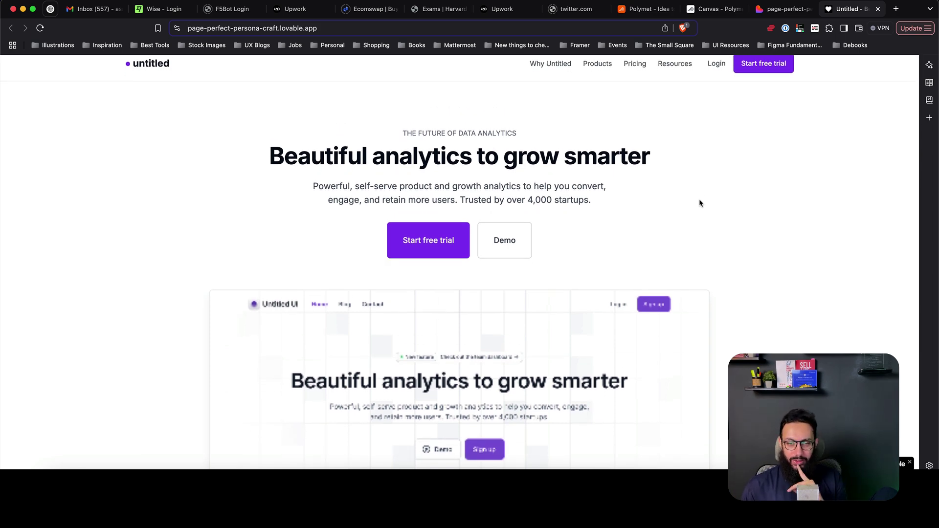
scroll(700, 203, "up", 1)
scroll(699, 203, "down", 4)
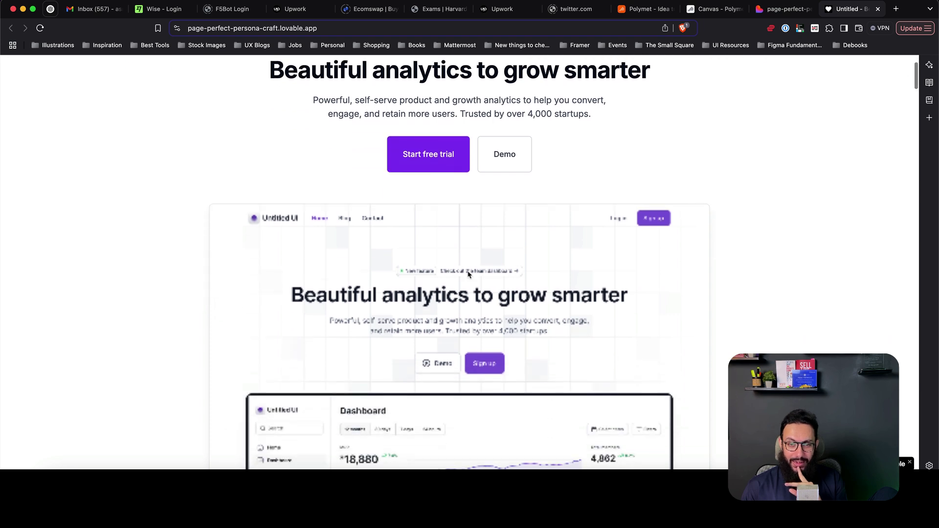
left_click(473, 263)
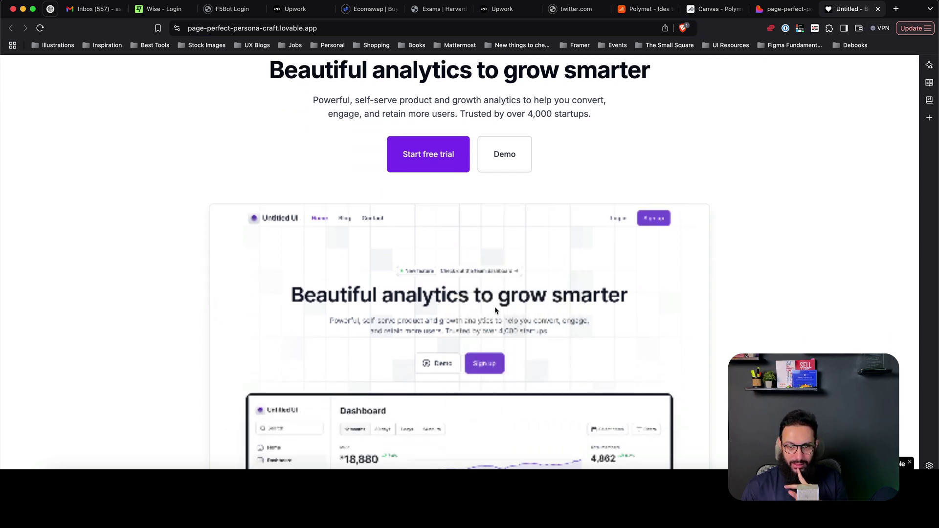
scroll(502, 256, "down", 10)
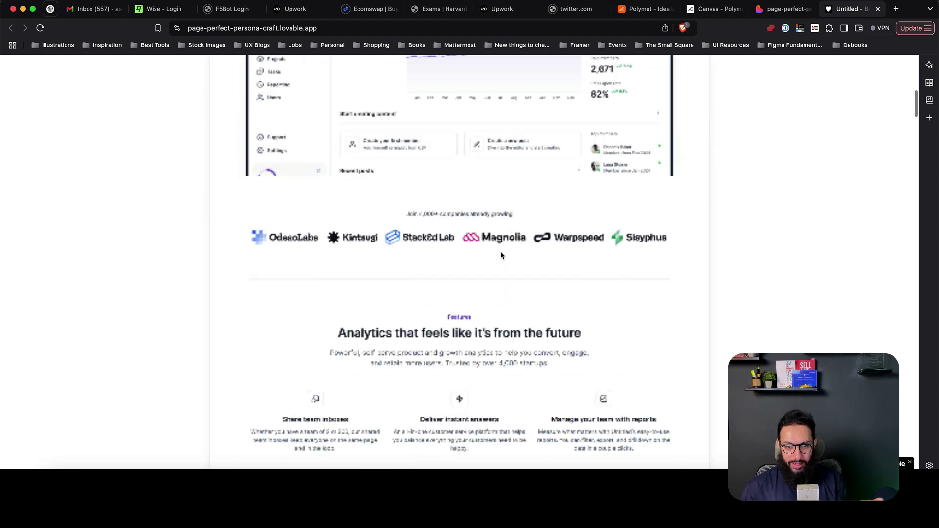
scroll(502, 256, "down", 20)
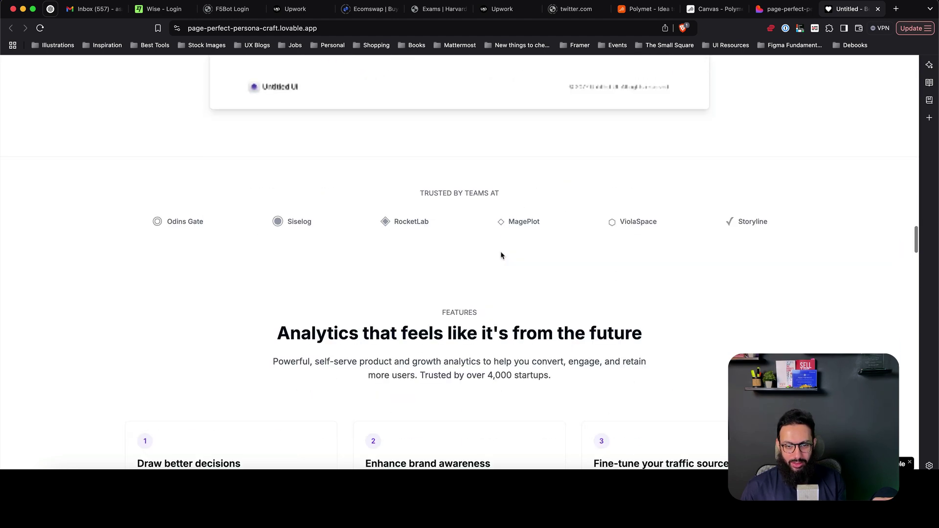
scroll(501, 255, "down", 5)
scroll(500, 252, "up", 3)
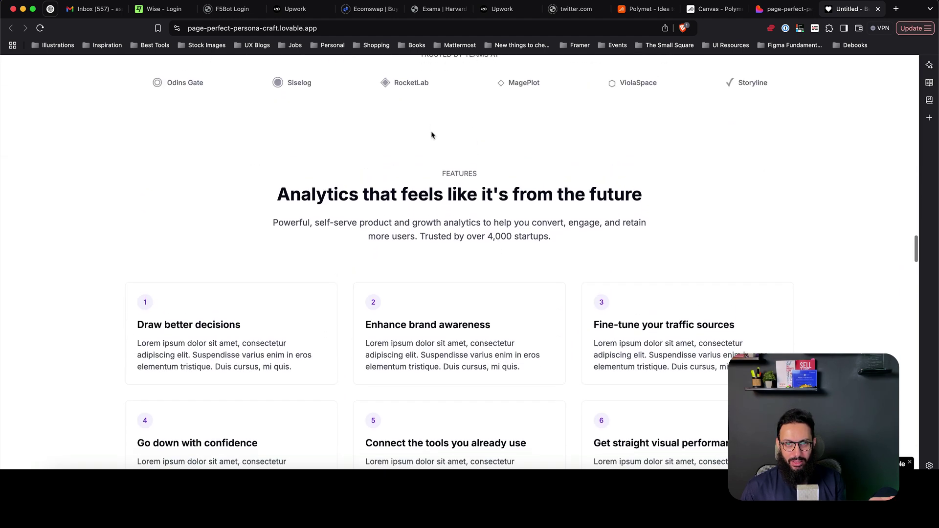
scroll(432, 135, "up", 1)
left_click_drag(432, 134, 578, 169)
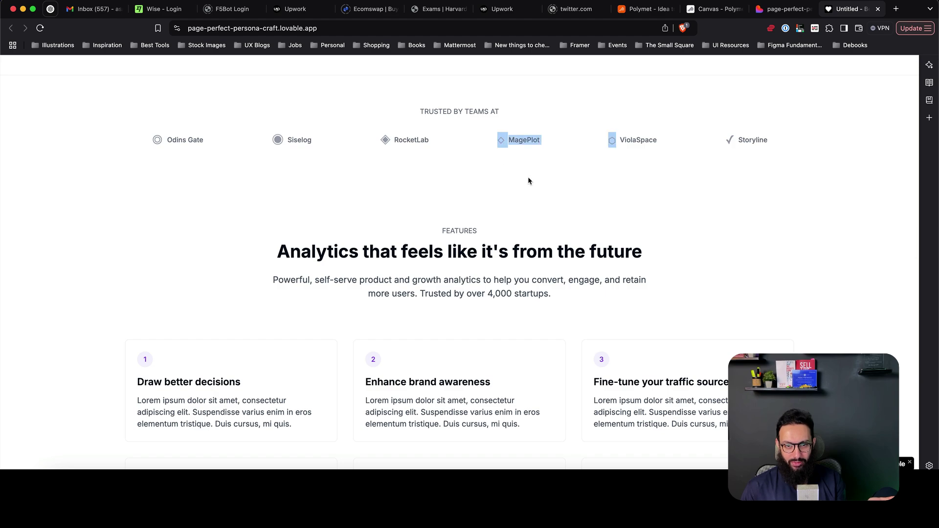
scroll(528, 181, "down", 10)
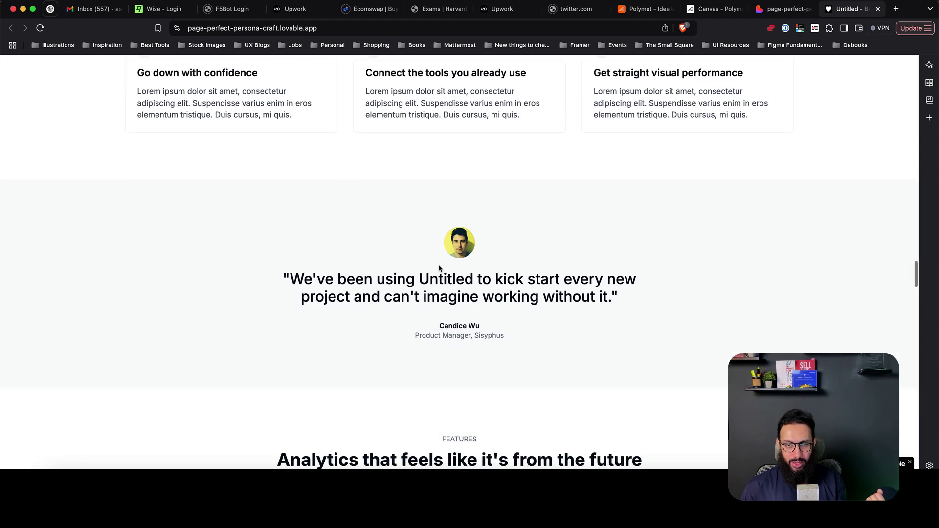
scroll(518, 247, "down", 7)
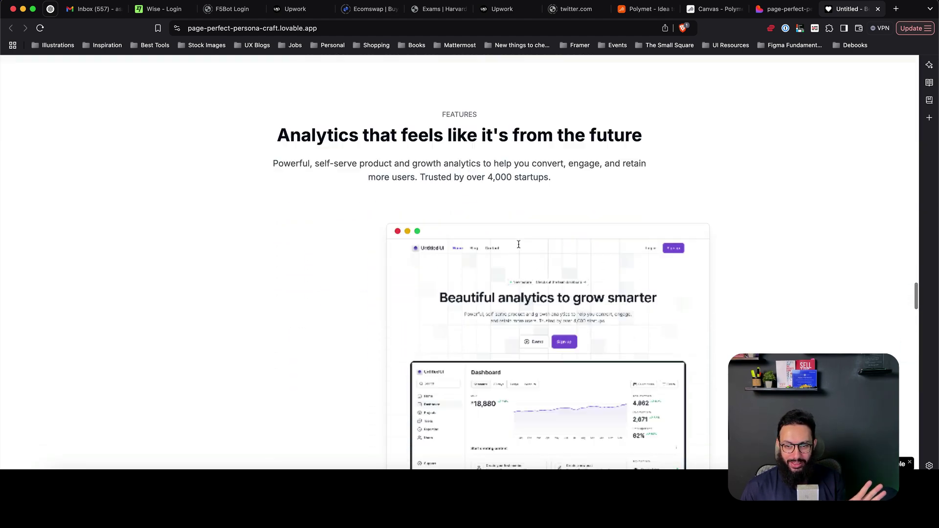
scroll(518, 245, "down", 15)
scroll(519, 248, "up", 2)
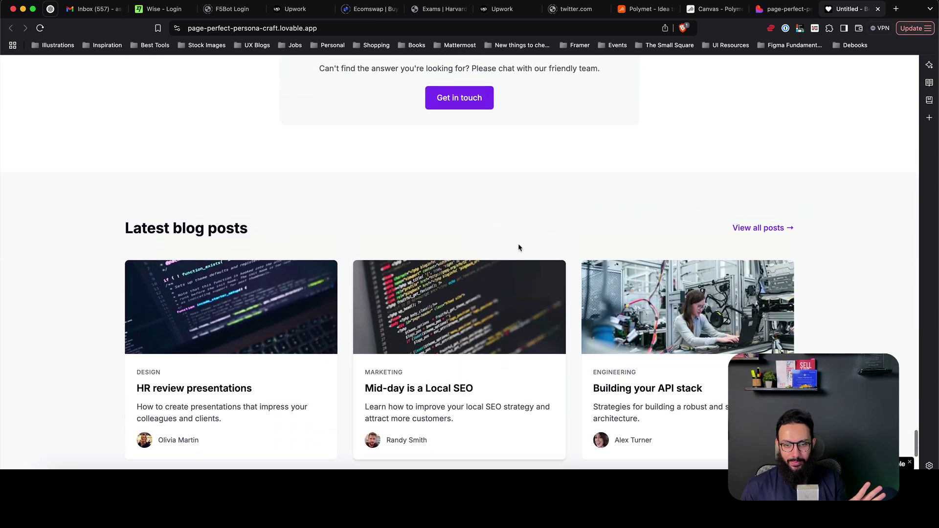
scroll(520, 248, "up", 2)
scroll(519, 248, "down", 1)
scroll(520, 248, "up", 1)
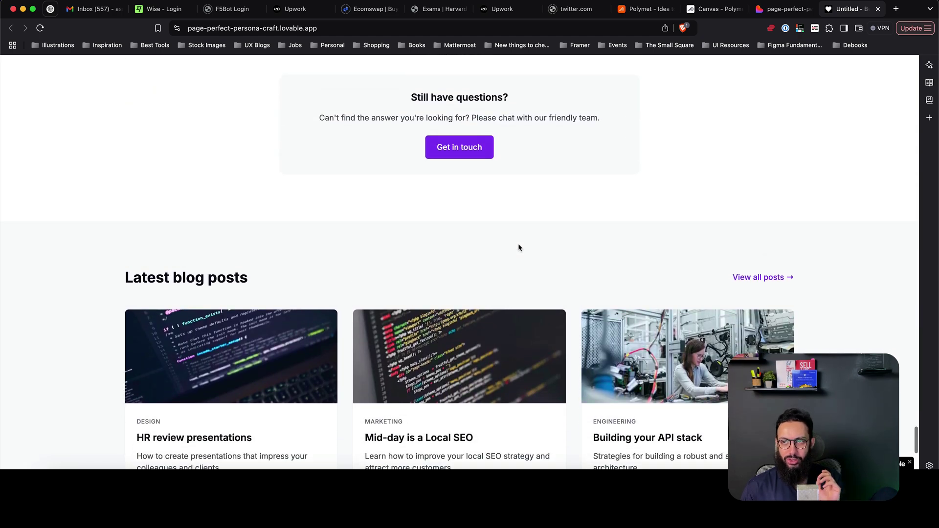
scroll(513, 244, "up", 20)
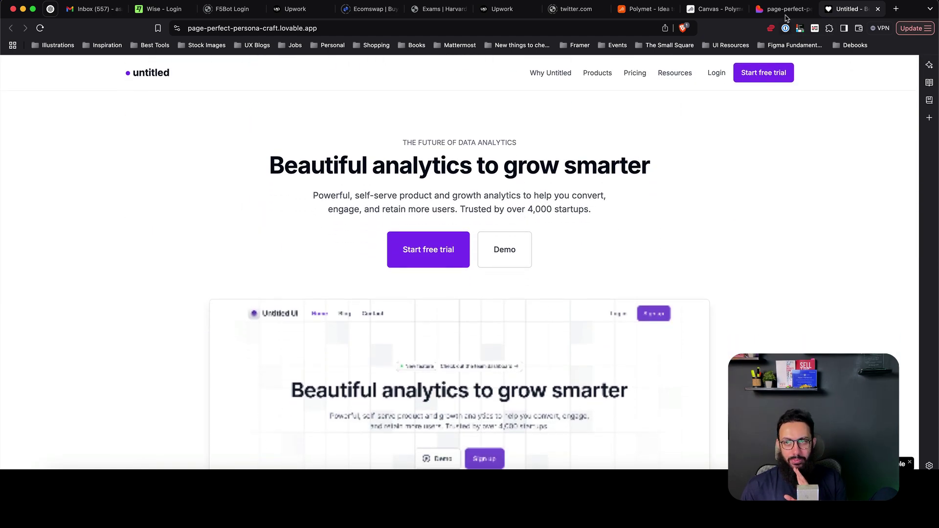
Review Polymet's generated landing page, expanding the 'Can I change my plan later?' FAQ answer.
left_click(729, 15)
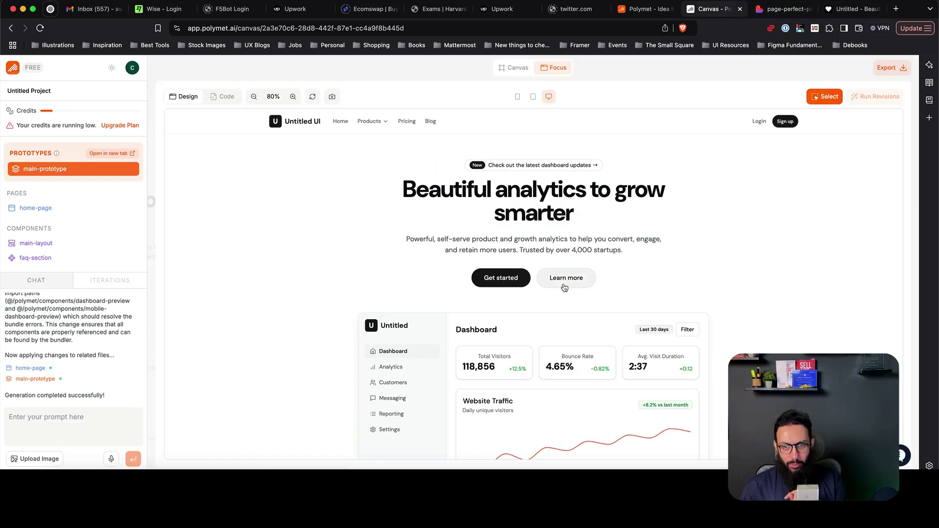
scroll(671, 268, "down", 6)
scroll(671, 267, "down", 15)
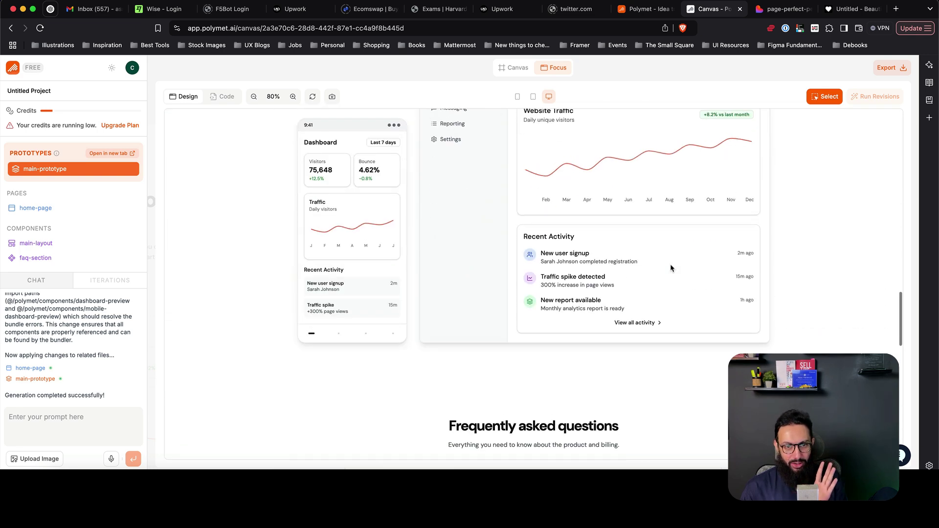
scroll(671, 268, "up", 4)
scroll(672, 268, "down", 12)
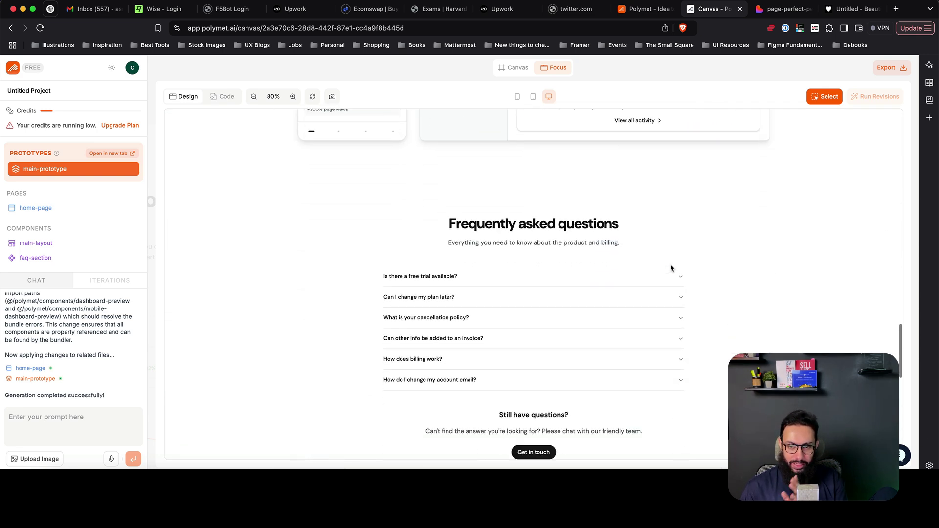
left_click(556, 162)
scroll(594, 204, "down", 8)
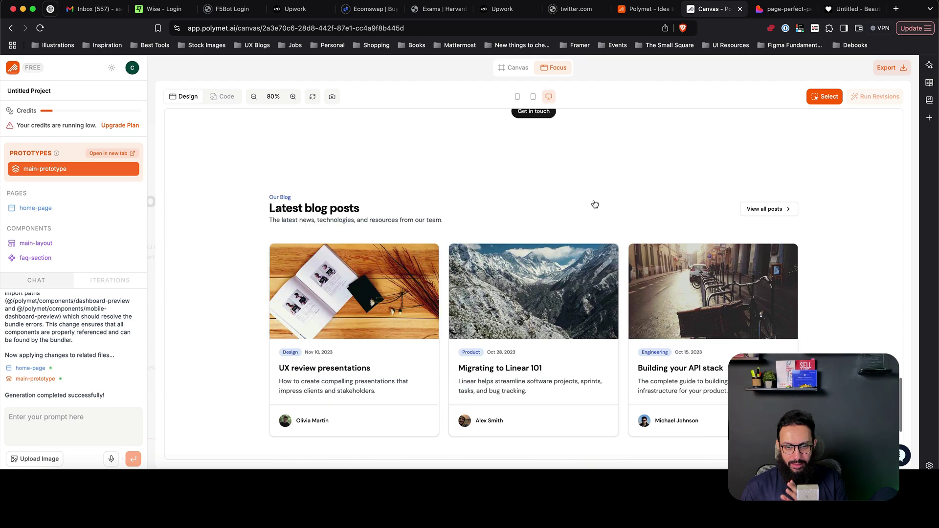
scroll(595, 204, "up", 20)
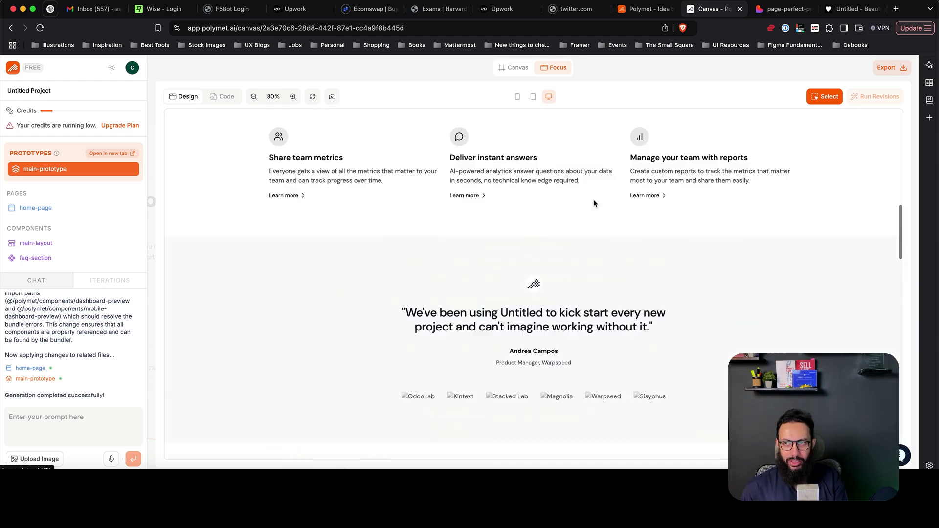